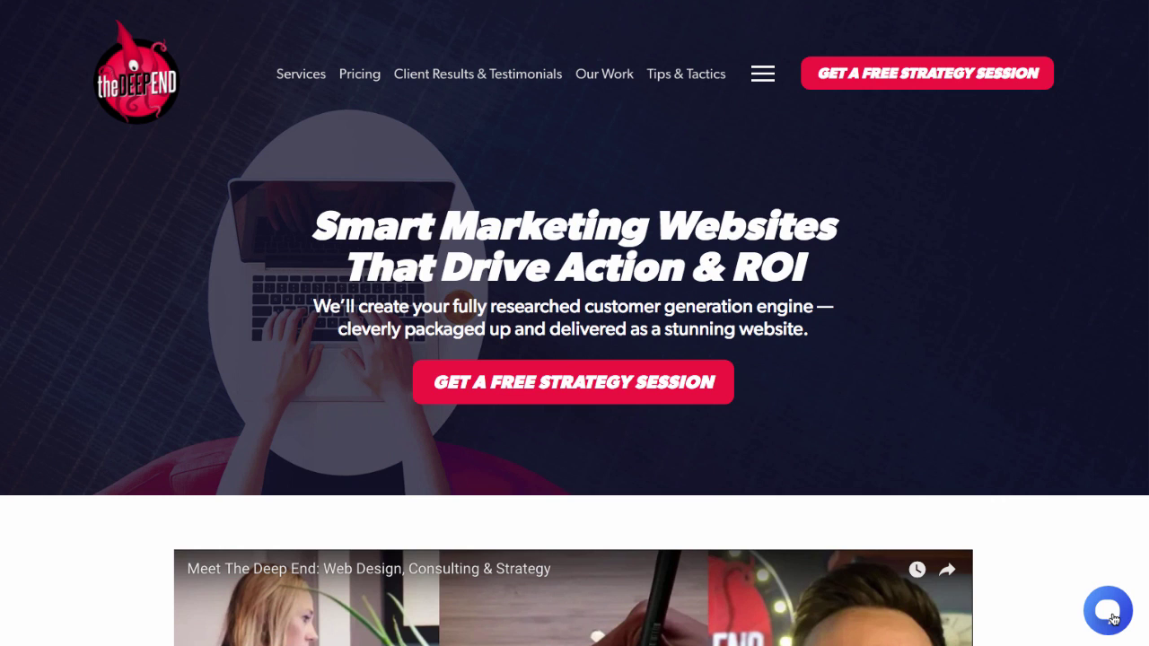
# Step: Open the live chat widget on The Deep End's website, look at its new-conversation view and close it
pyautogui.click(1110, 613)
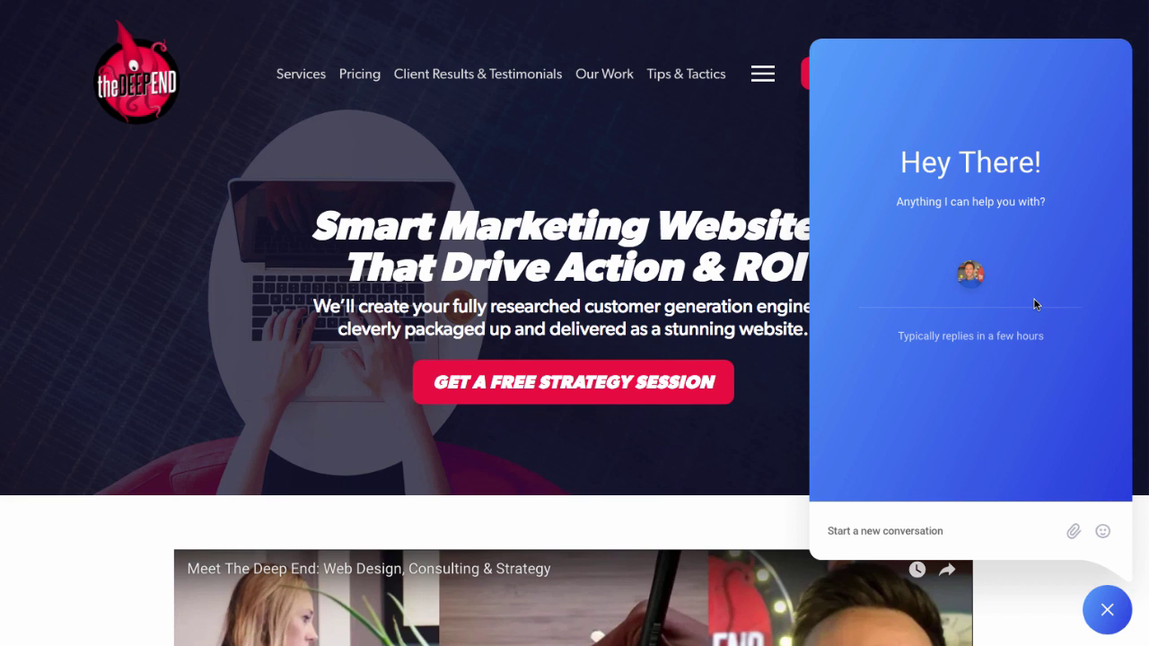
pyautogui.click(908, 530)
pyautogui.click(1103, 605)
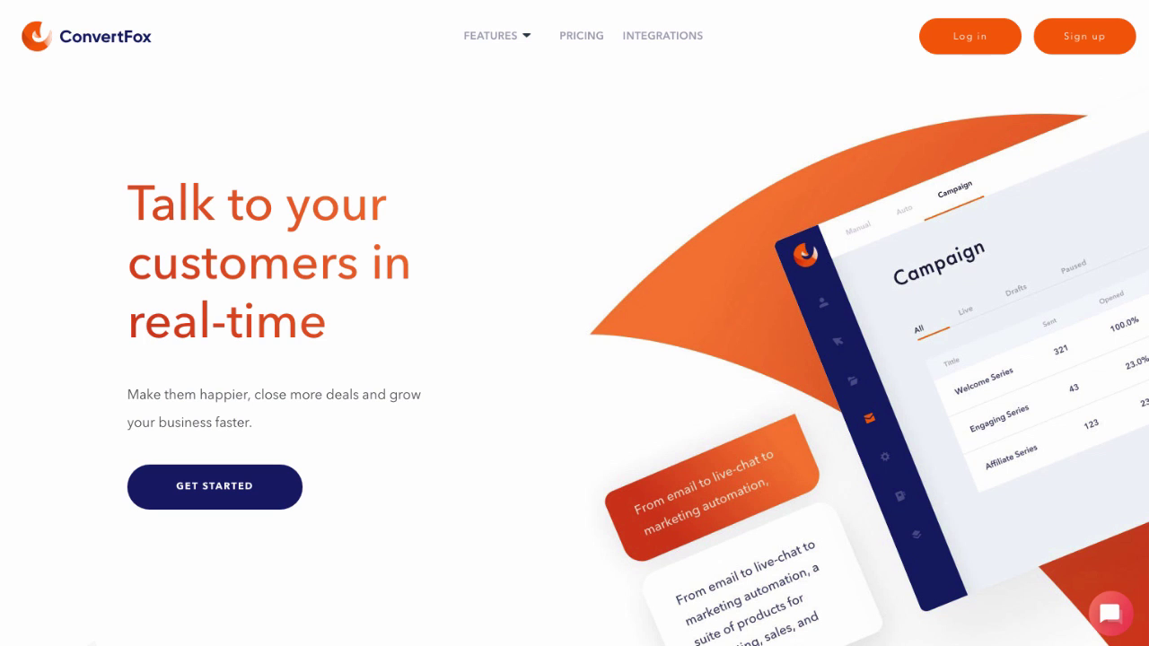
# Step: Open ConvertFox's pricing page and review the features and limits of its Free, Standard and Pro plans
pyautogui.click(581, 36)
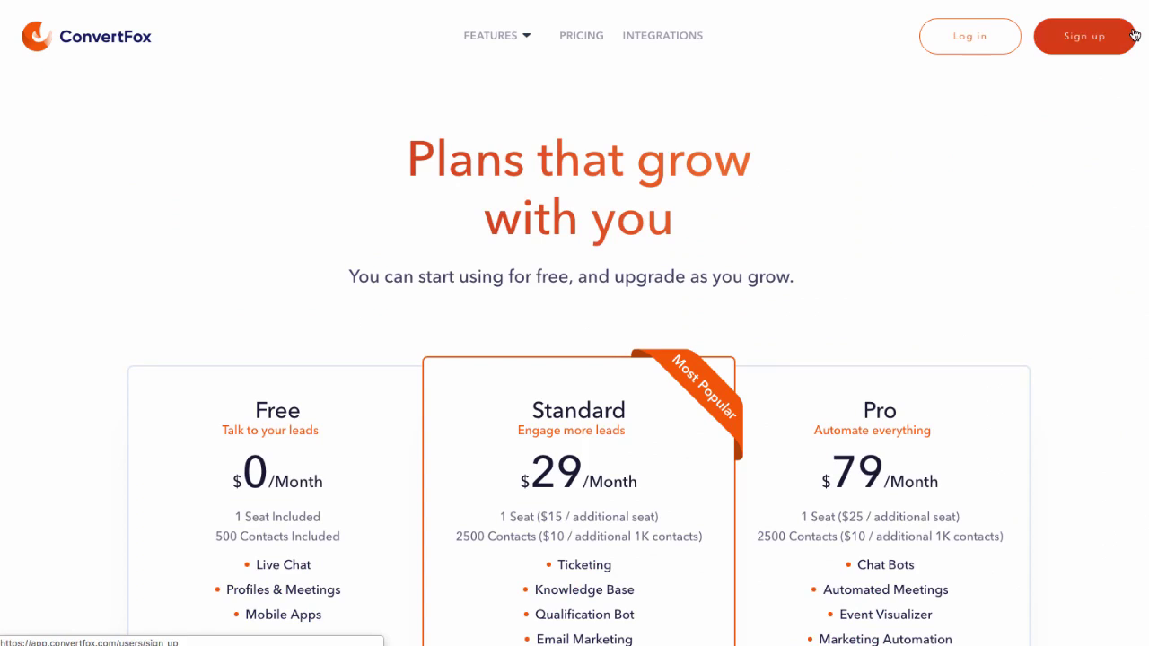
pyautogui.scroll(-3, 409, 151)
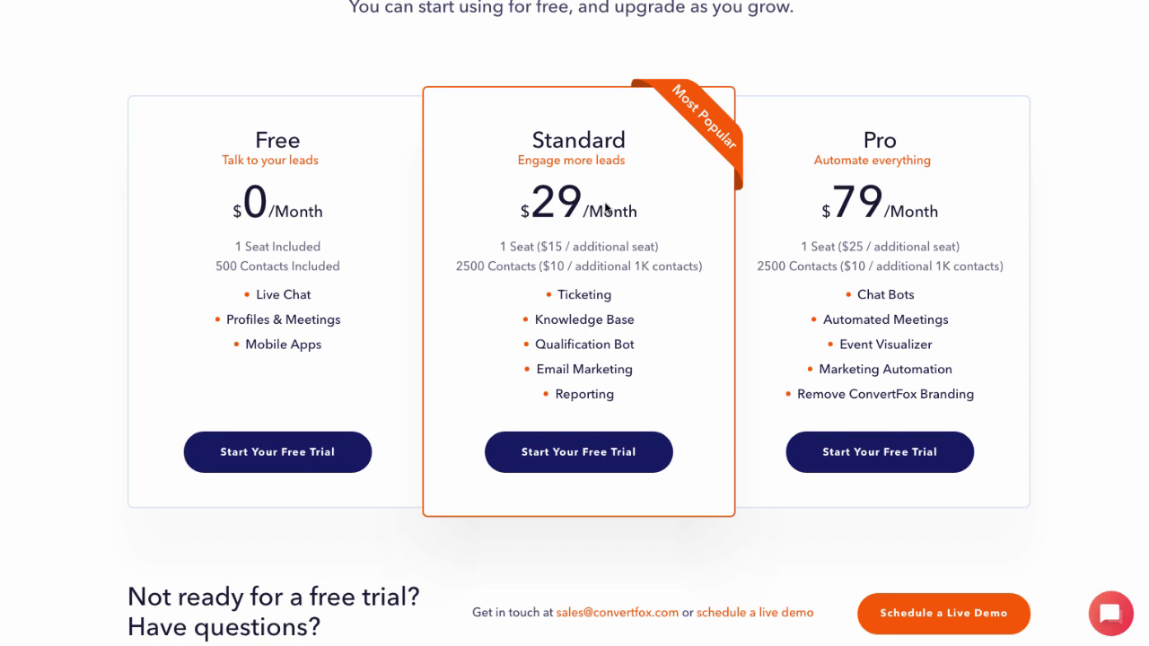
pyautogui.scroll(3, 605, 208)
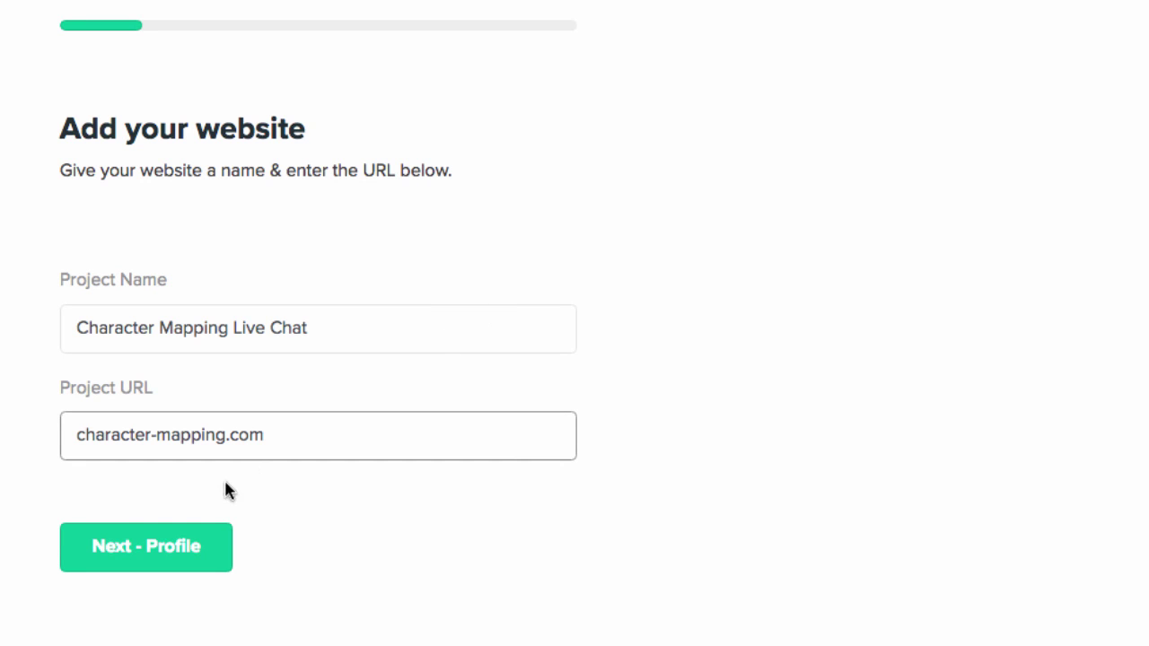
# Step: Submit the project "Character Mapping Live Chat" with URL character-mapping.com, and complete the profile with a first name and an uploaded picture
pyautogui.click(145, 557)
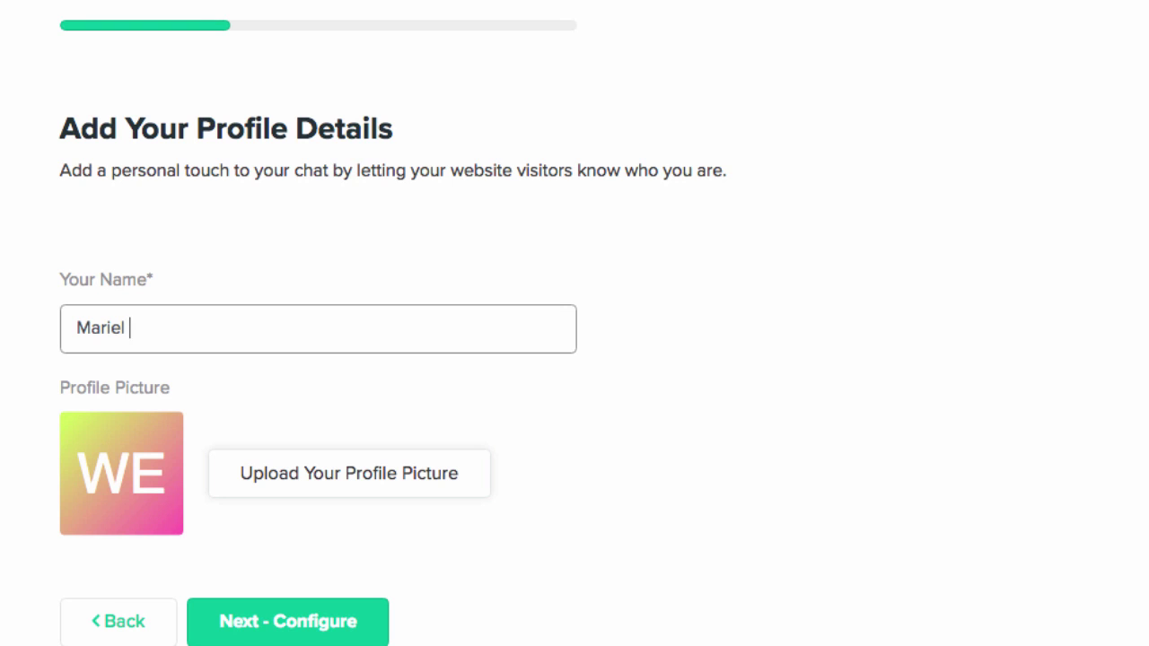
pyautogui.click(332, 478)
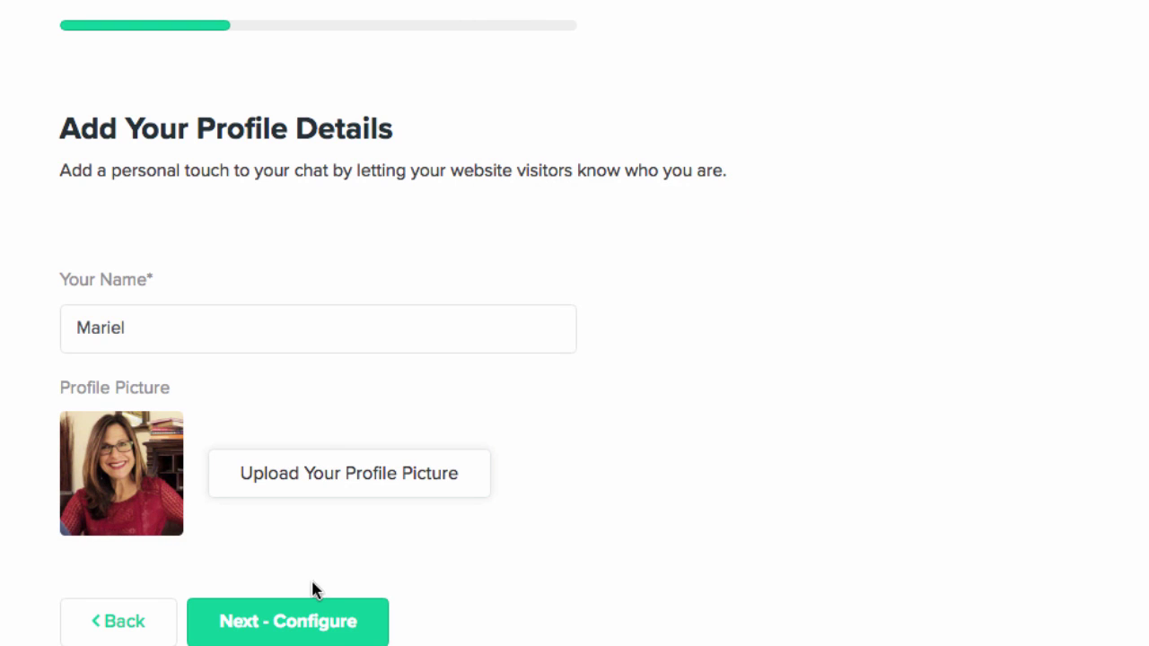
pyautogui.click(308, 626)
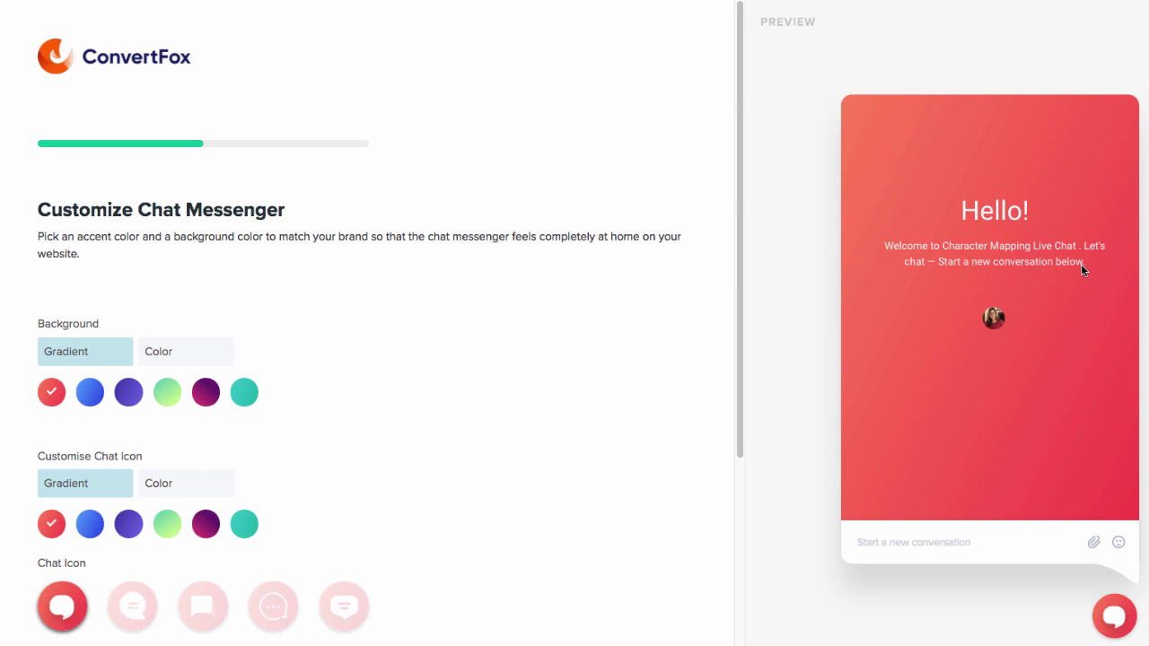
# Step: Try the blue, purple and green gradients for the messenger background, and open the custom color picker's RGB value for editing
pyautogui.click(95, 393)
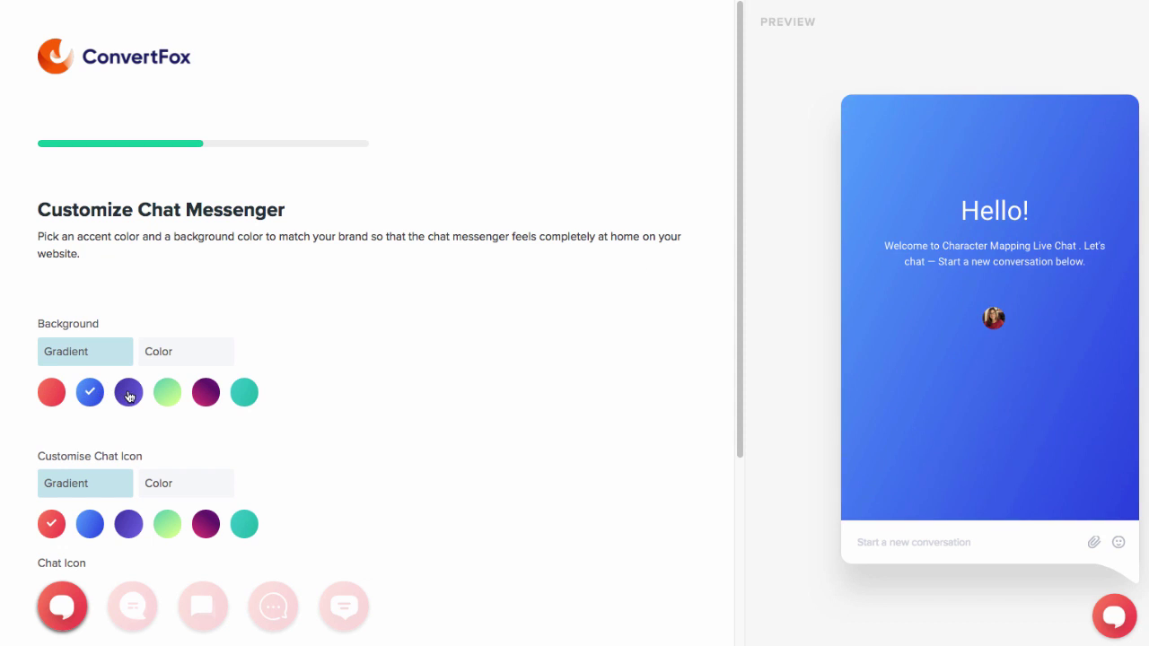
pyautogui.click(130, 394)
pyautogui.click(166, 393)
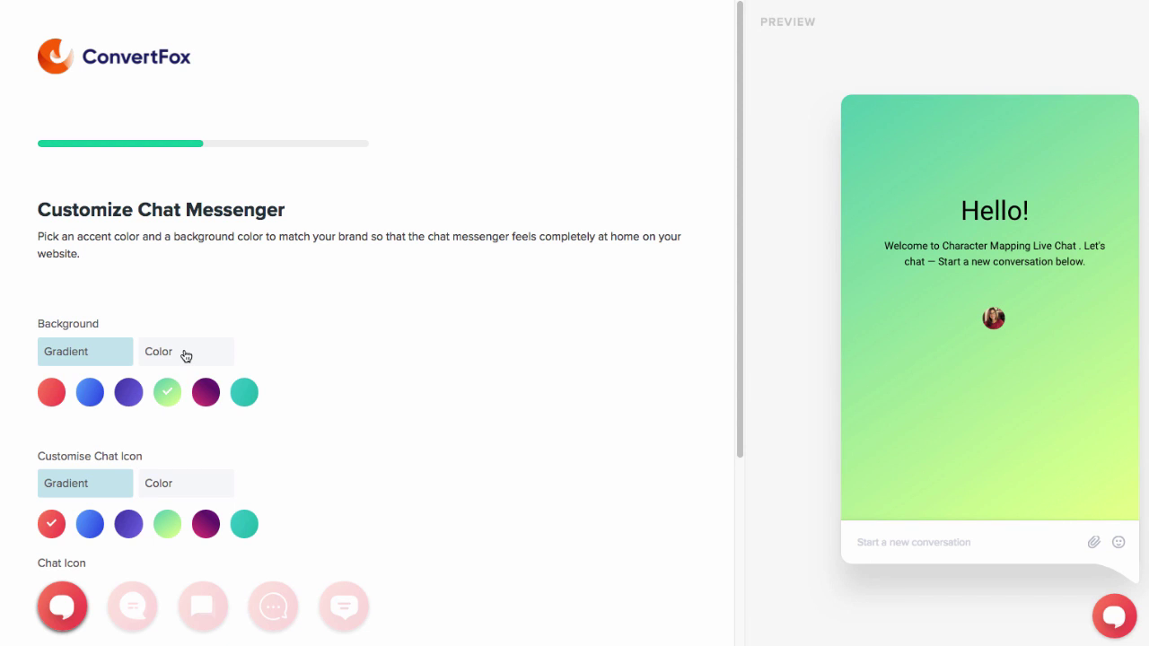
pyautogui.click(186, 356)
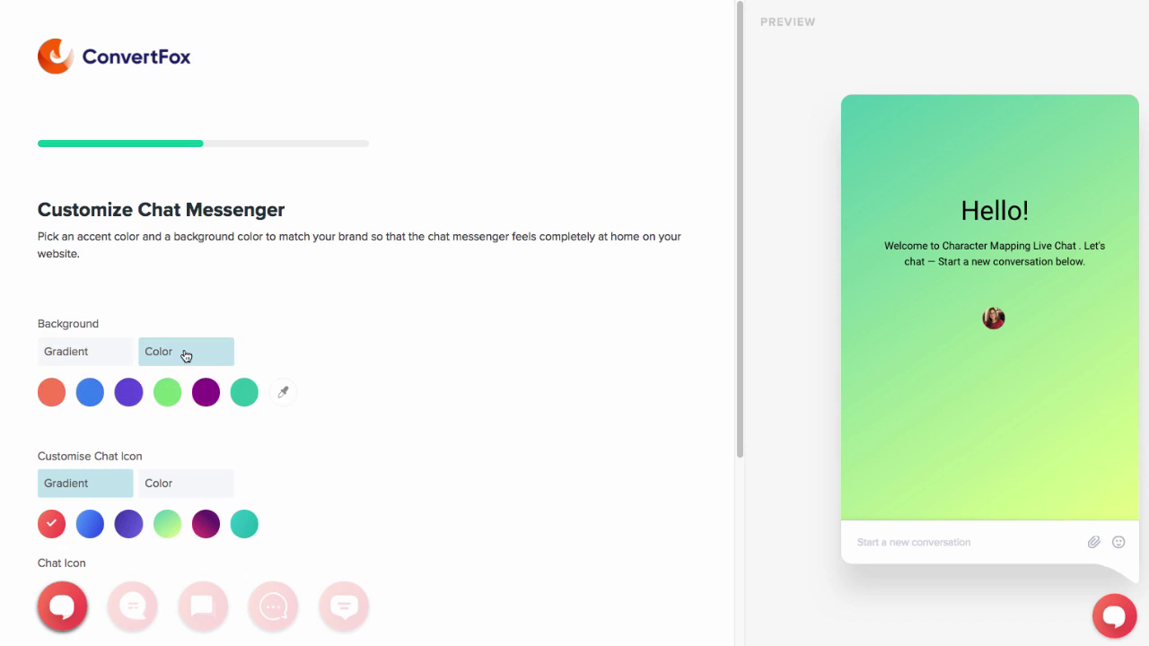
pyautogui.click(285, 395)
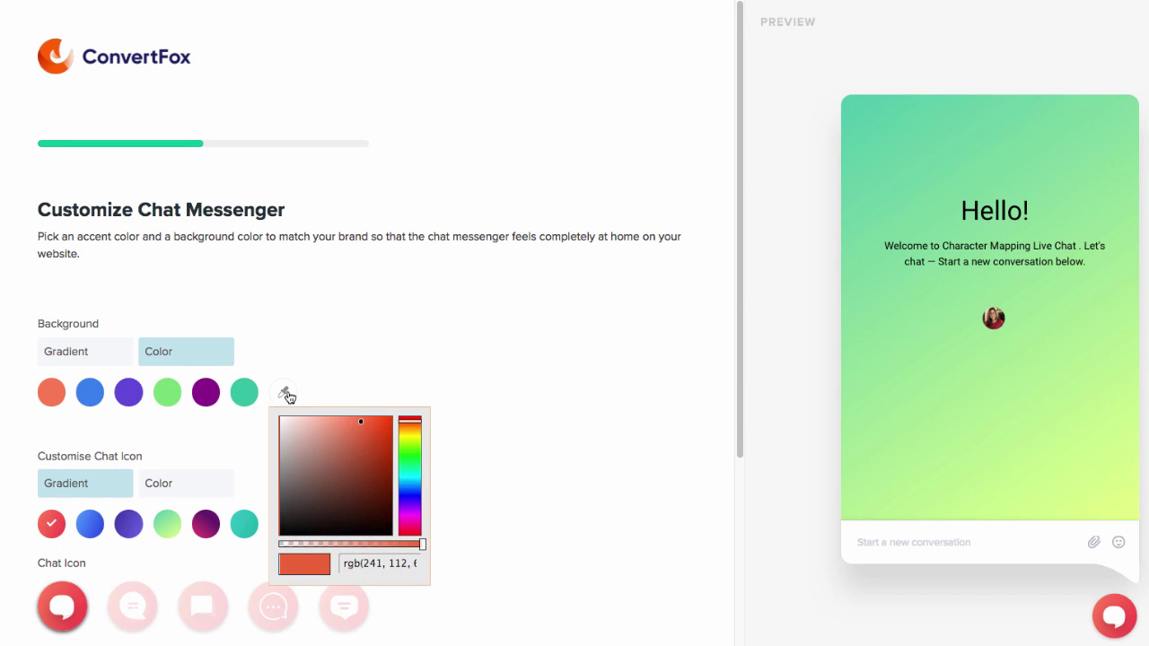
pyautogui.click(348, 565)
pyautogui.hotkey('ctrl', 'a')
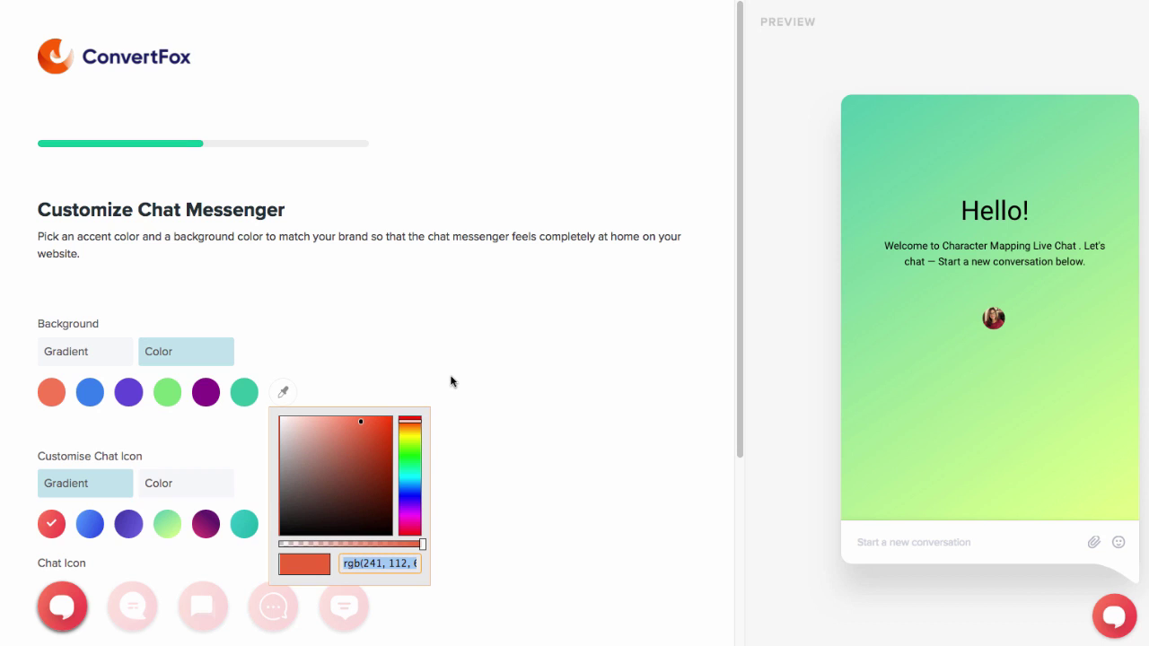
# Step: Apply the dark purple-to-magenta gradient to both the messenger background and the chat icon
pyautogui.click(104, 352)
pyautogui.click(208, 399)
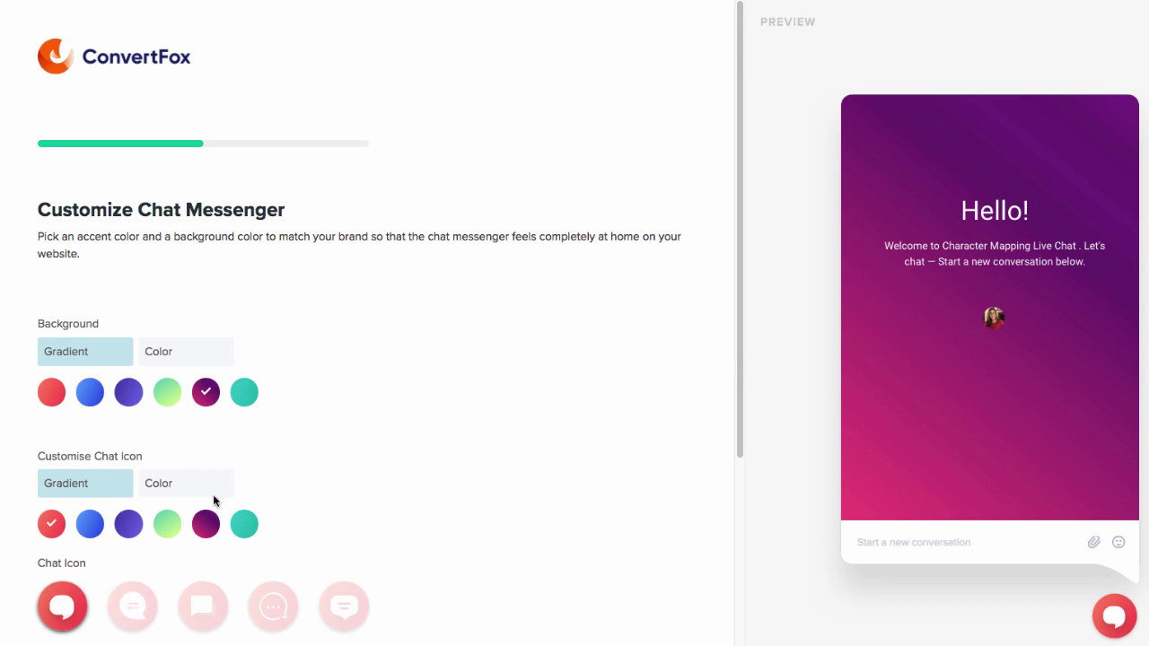
pyautogui.click(206, 525)
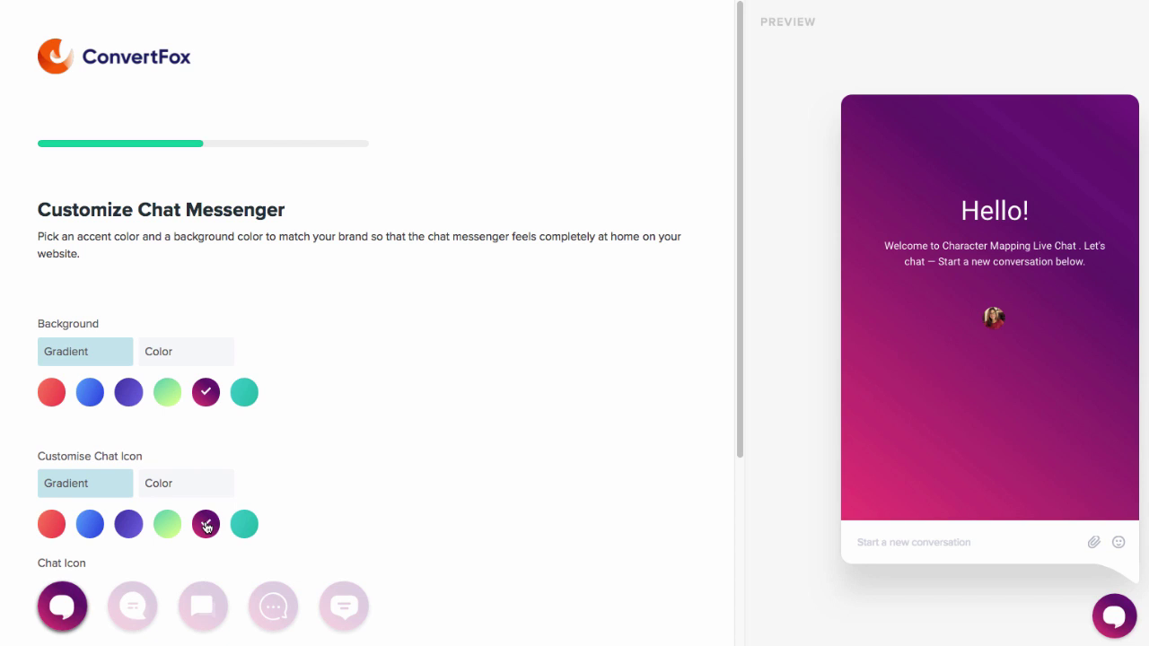
# Step: Try several alternative chat icon shapes and return to the plain round speech bubble
pyautogui.scroll(-3, 206, 525)
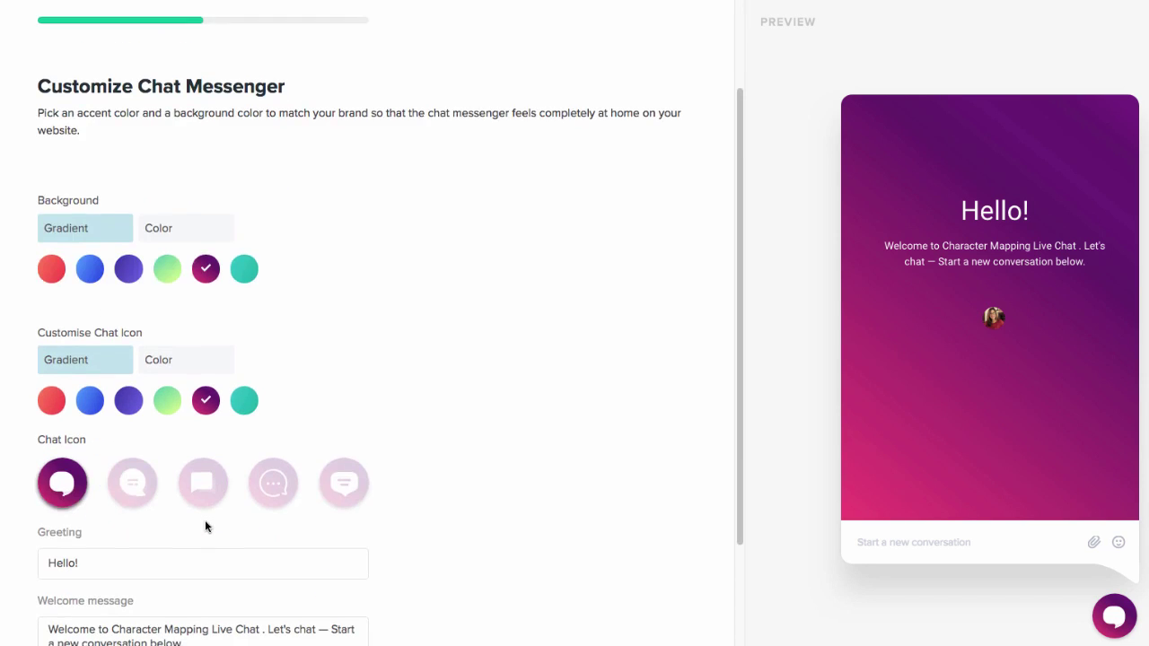
pyautogui.click(130, 456)
pyautogui.click(201, 461)
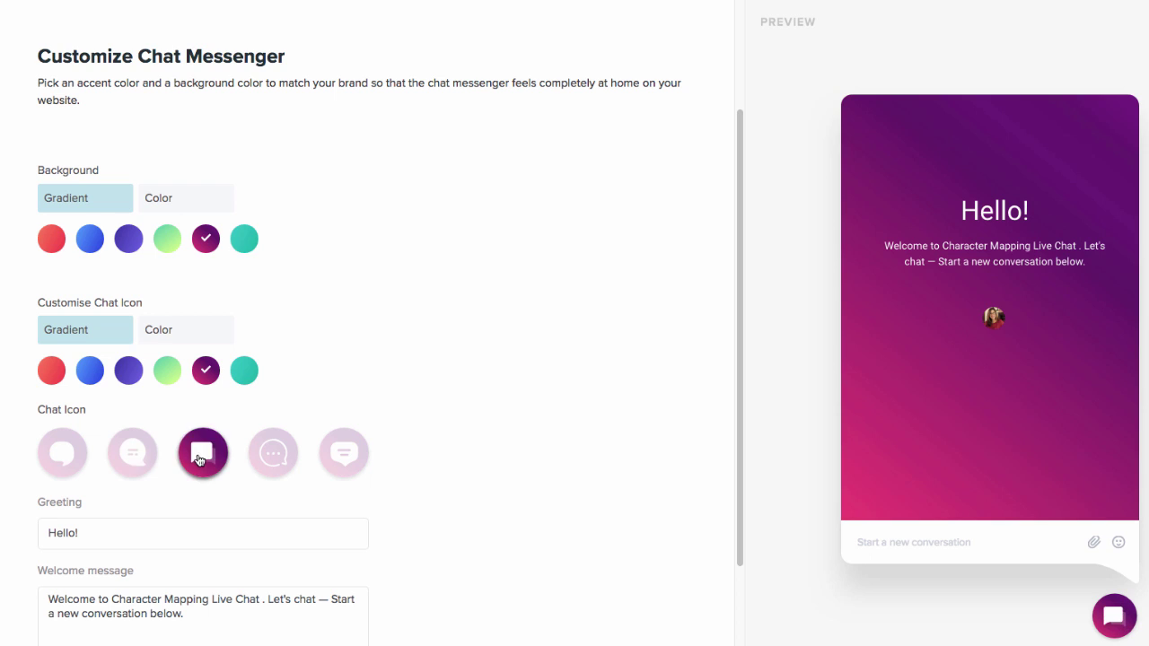
pyautogui.click(343, 456)
pyautogui.click(62, 463)
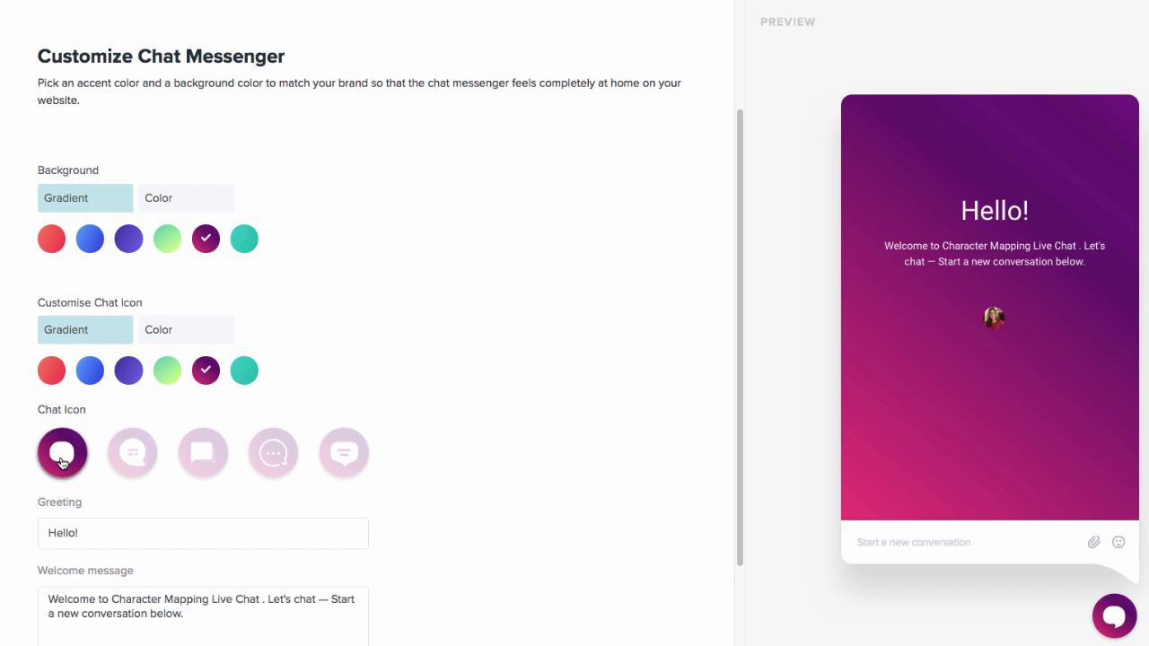
# Step: Set the greeting to "Hey there, welcome!" and the welcome message to "Glad you made it... I'm sure you've got questions. What can I do for you?"
pyautogui.scroll(-1, 61, 457)
pyautogui.scroll(-2, 61, 457)
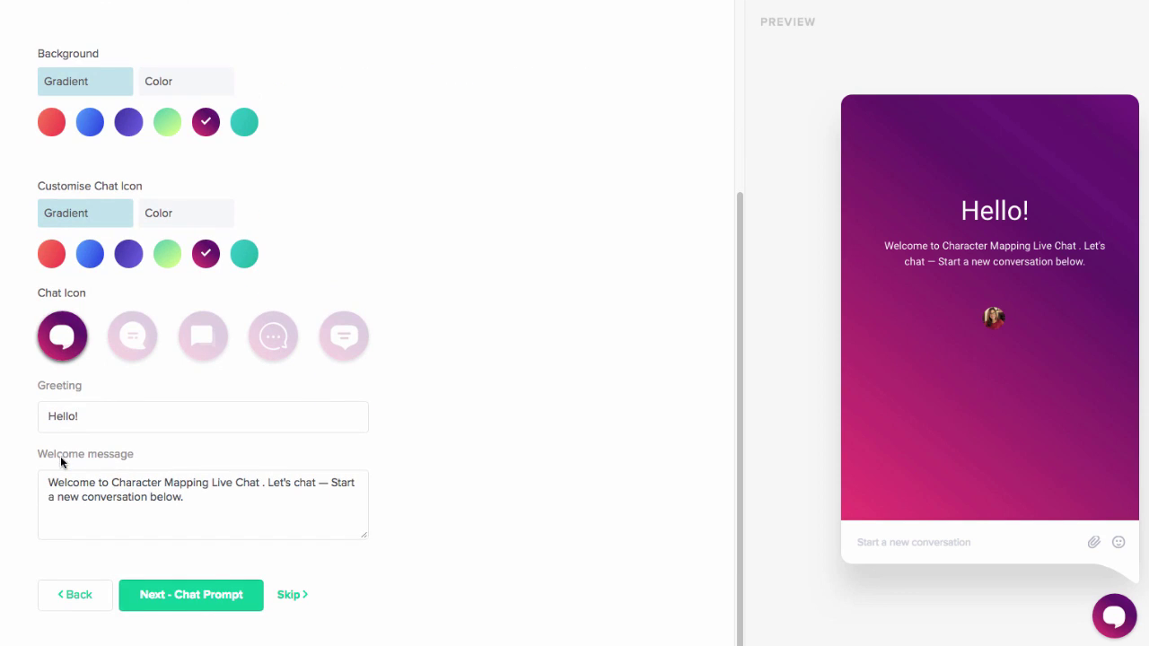
pyautogui.click(85, 414)
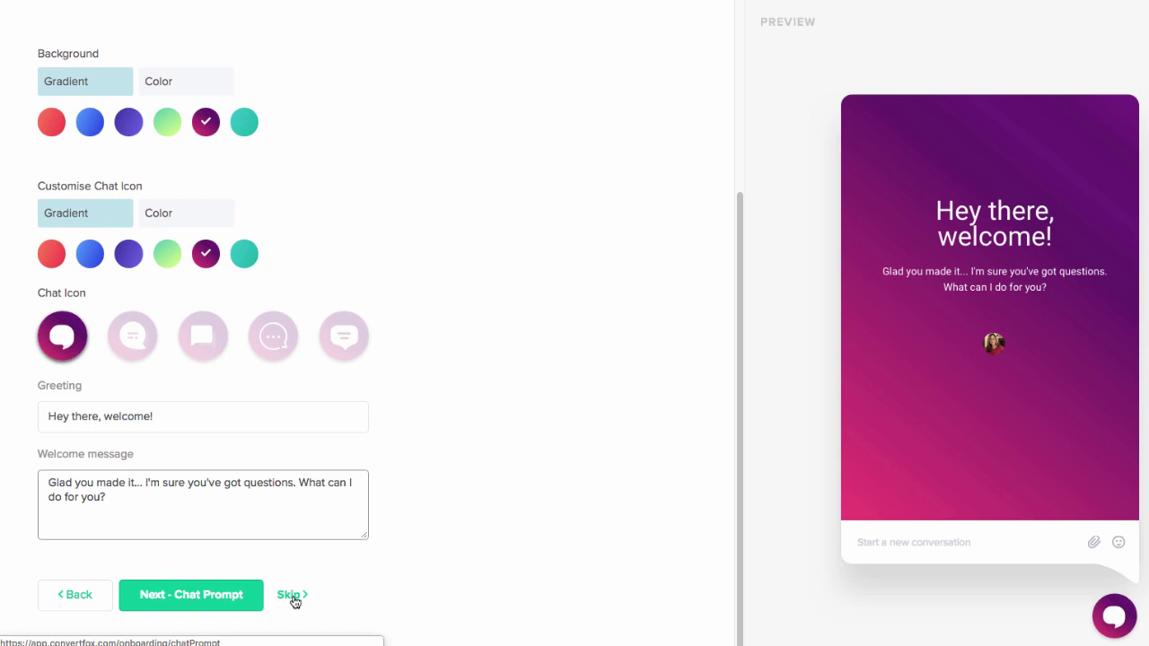
pyautogui.click(190, 602)
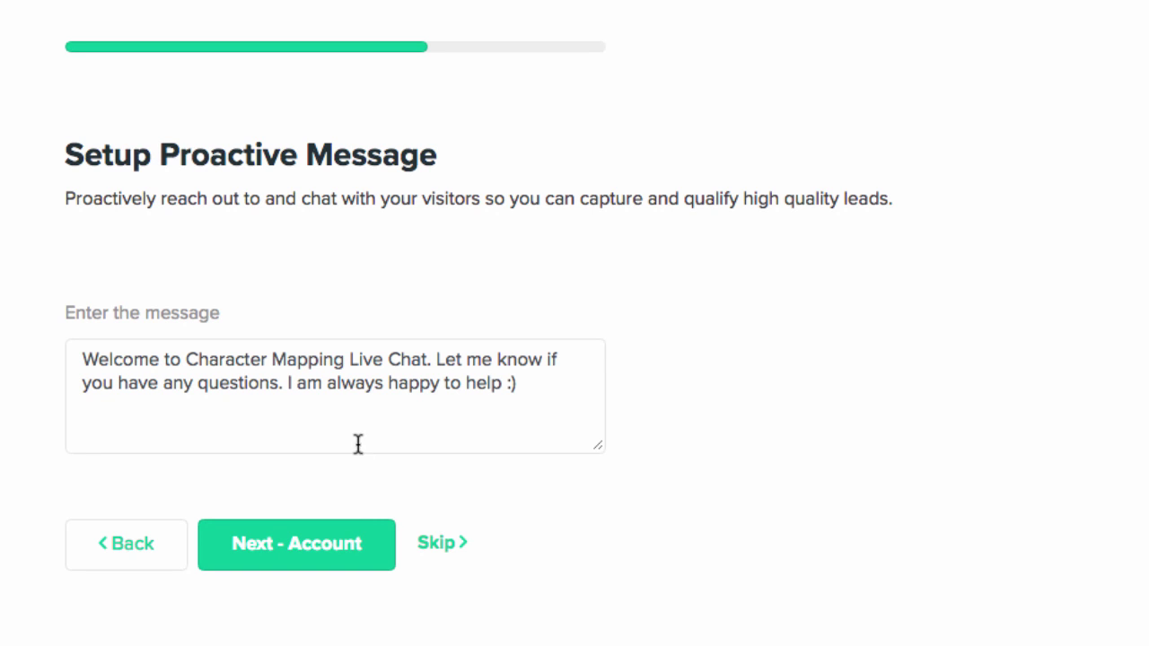
# Step: Remove "Live Chat" from the proactive message's welcome sentence, and show the WordPress instructions for installing the code
pyautogui.moveTo(348, 360); pyautogui.dragTo(427, 361)
pyautogui.press('BackSpace')
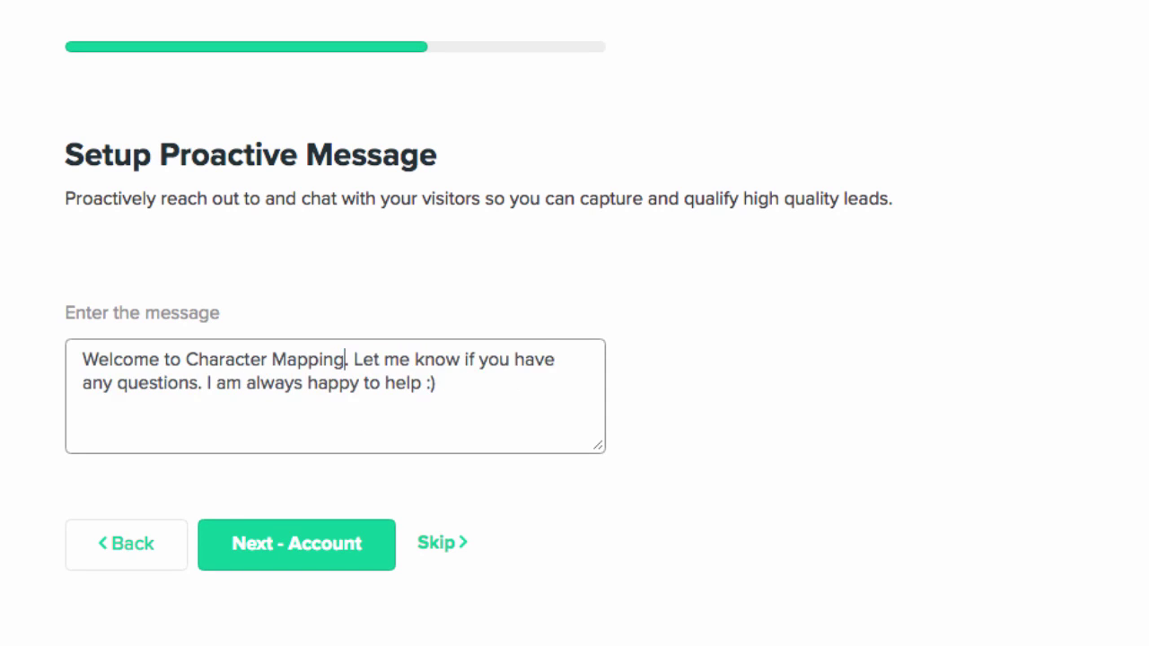
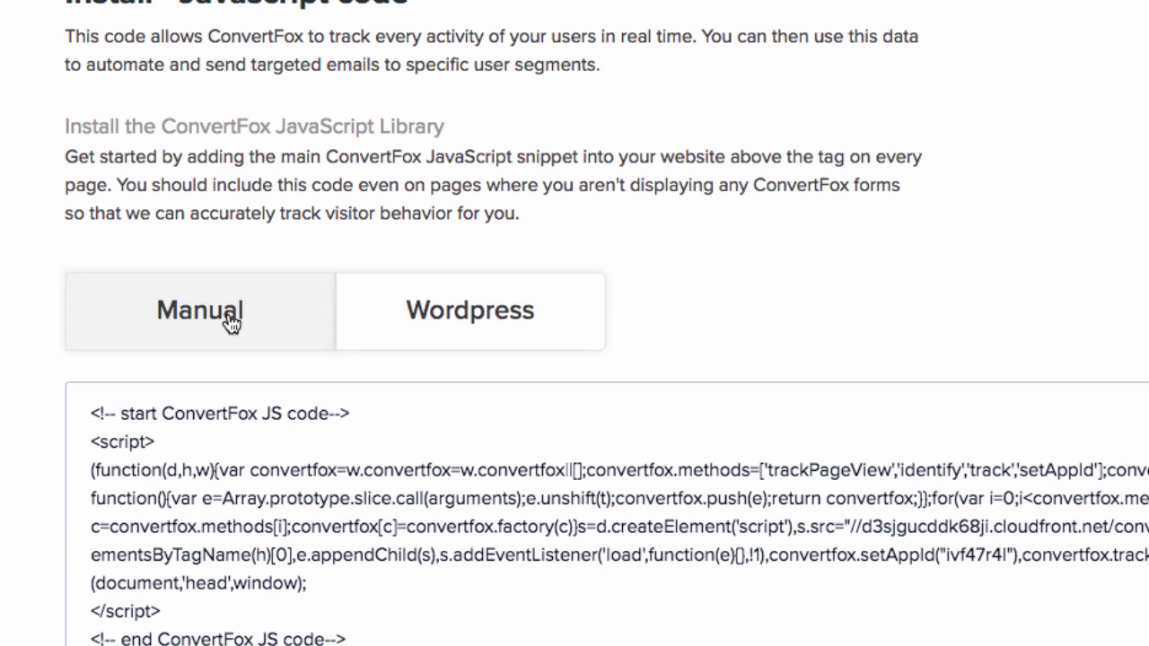
pyautogui.click(454, 320)
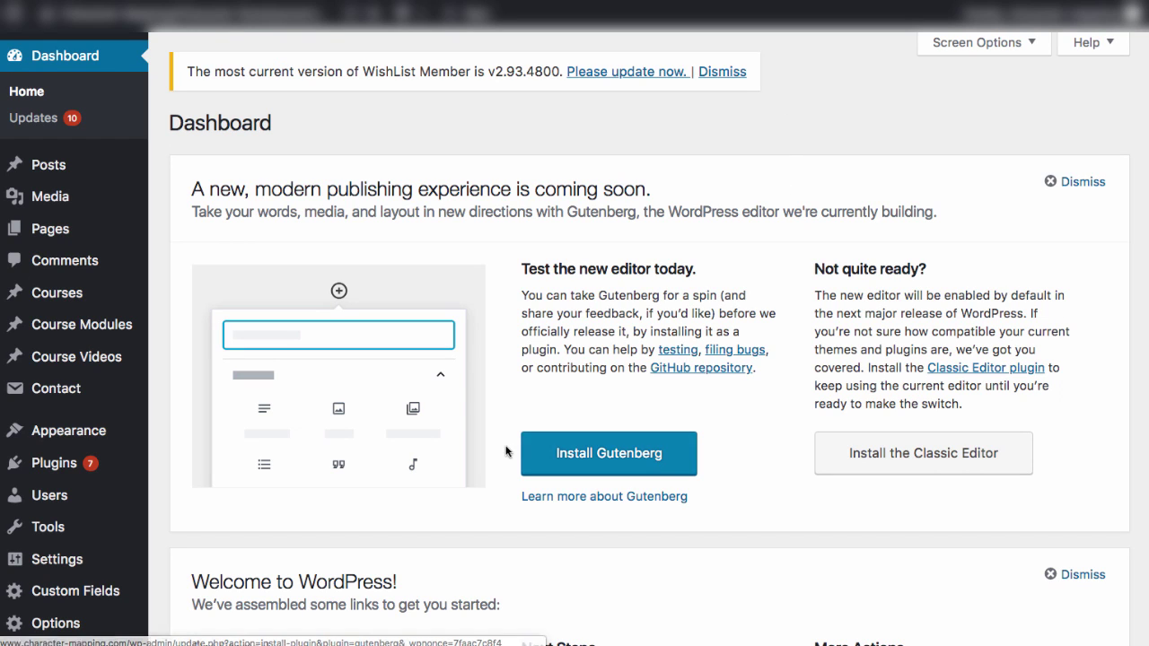
# Step: In the WordPress admin, search the plugin directory for "convertfox", then install and activate the ConvertFox plugin
pyautogui.moveTo(110, 466)
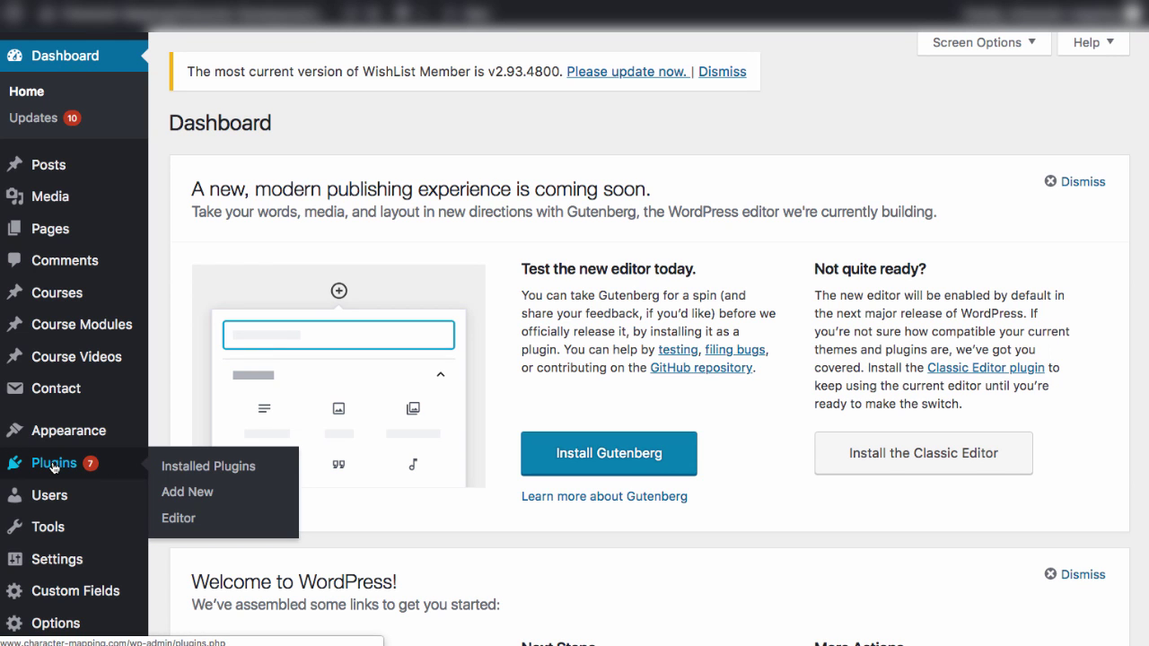
pyautogui.click(192, 493)
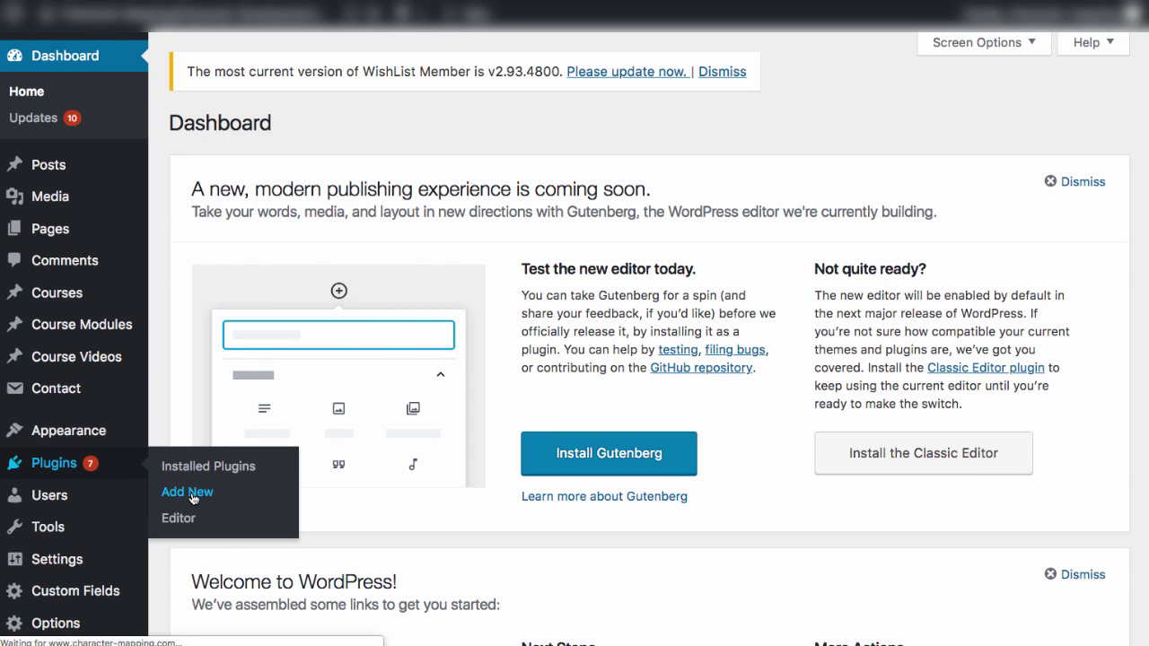
pyautogui.click(967, 180)
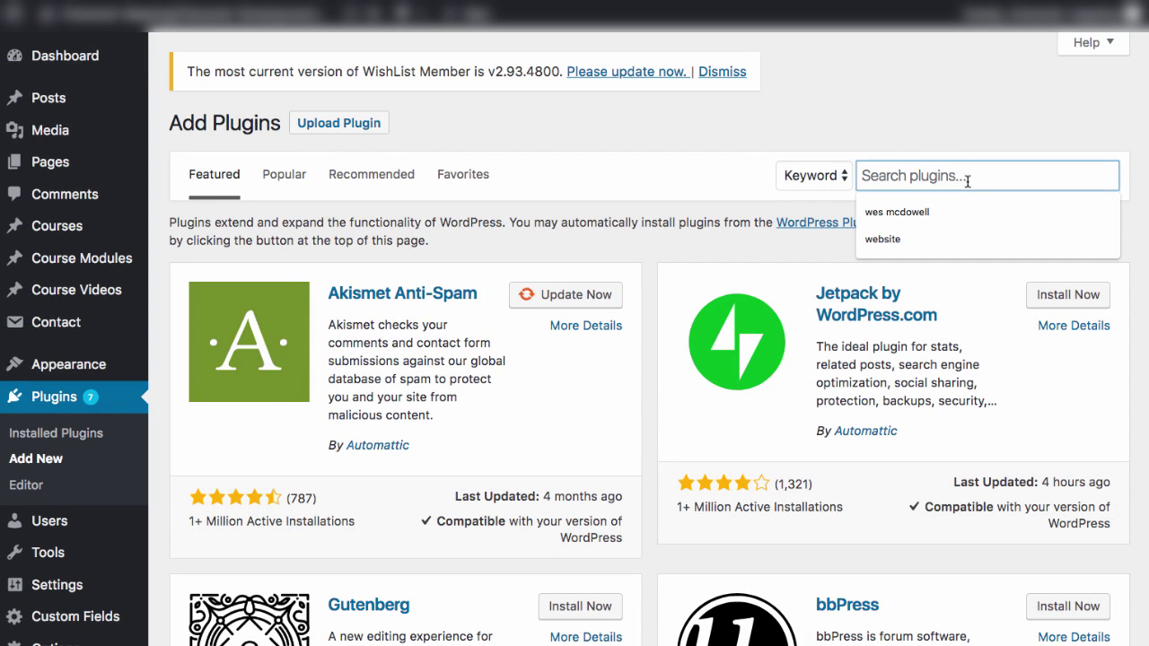
pyautogui.write('co')
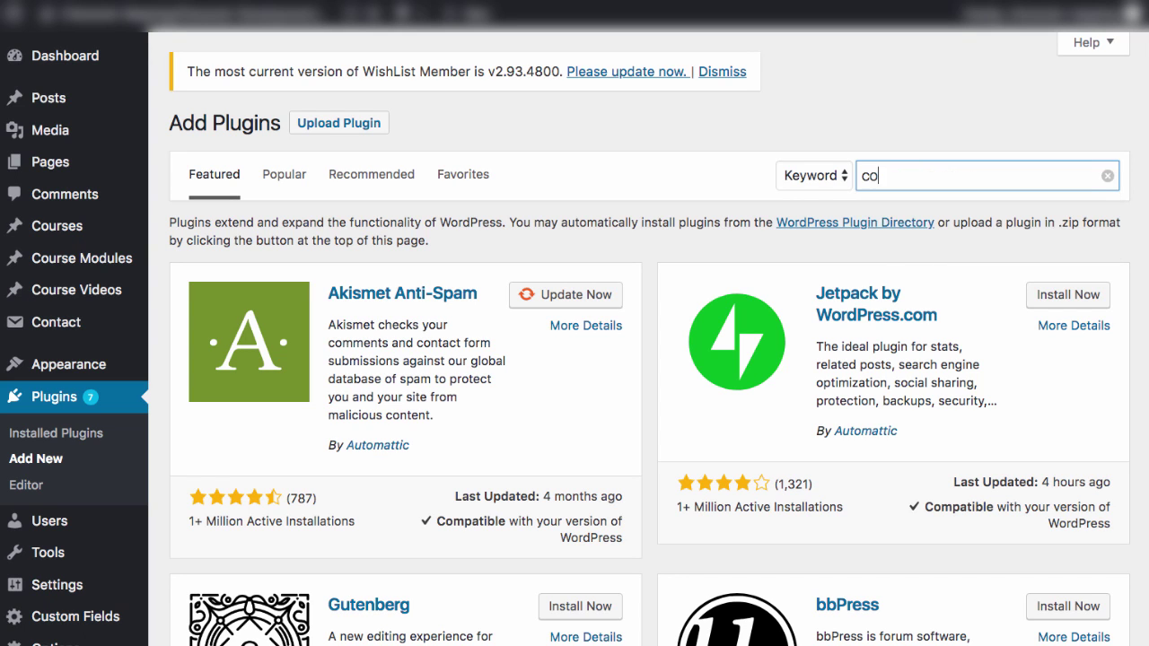
pyautogui.write('nvertfox')
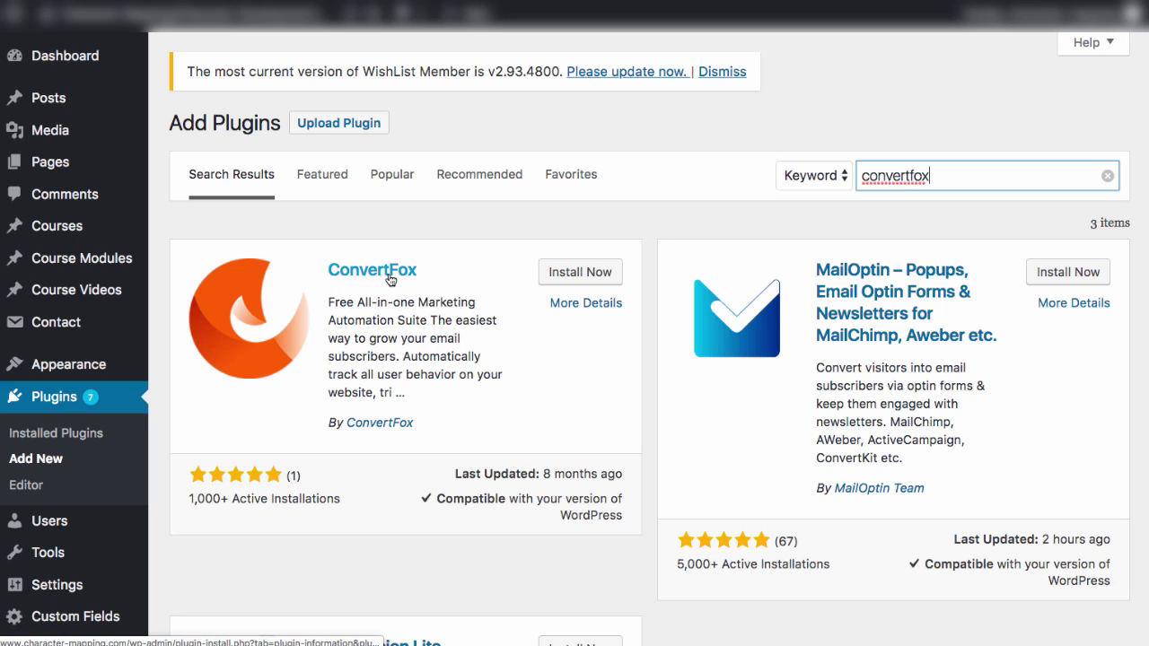
pyautogui.click(588, 275)
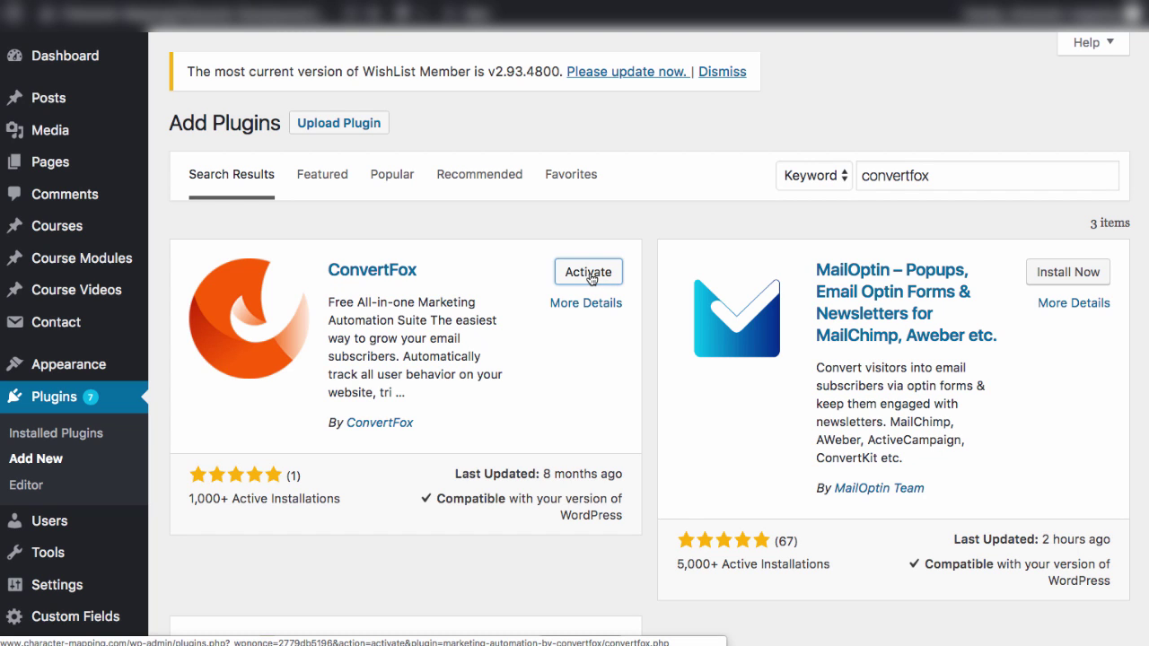
pyautogui.click(590, 276)
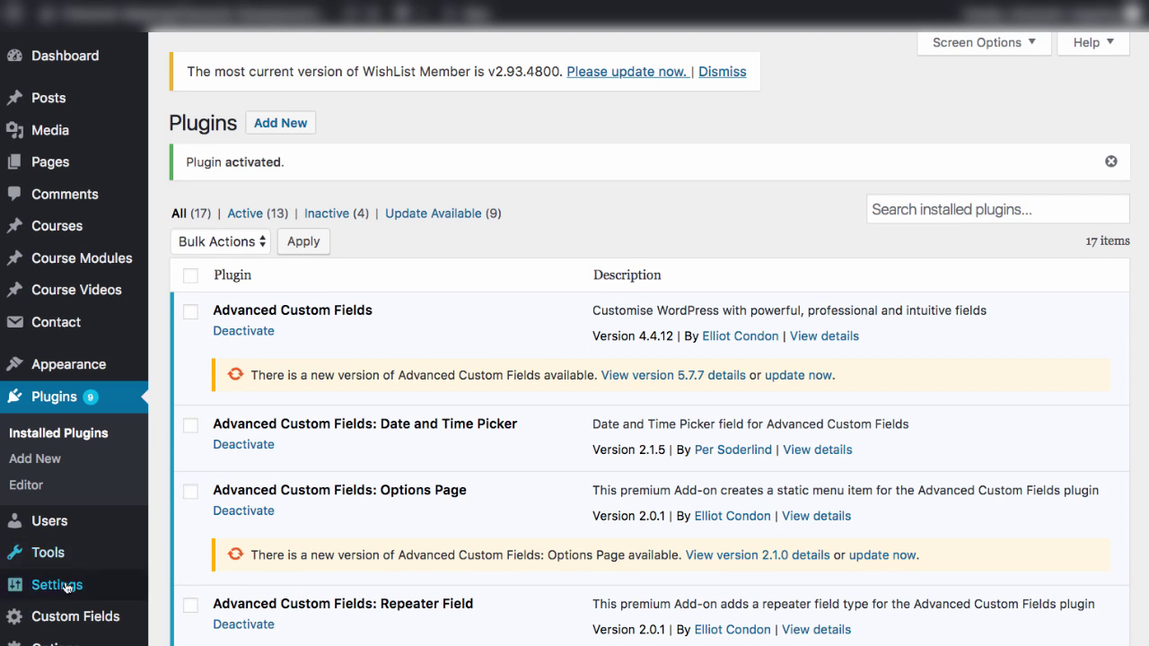
# Step: In the WordPress ConvertFox settings, paste the project ID copied from the ConvertFox install page and save the changes
pyautogui.moveTo(66, 588)
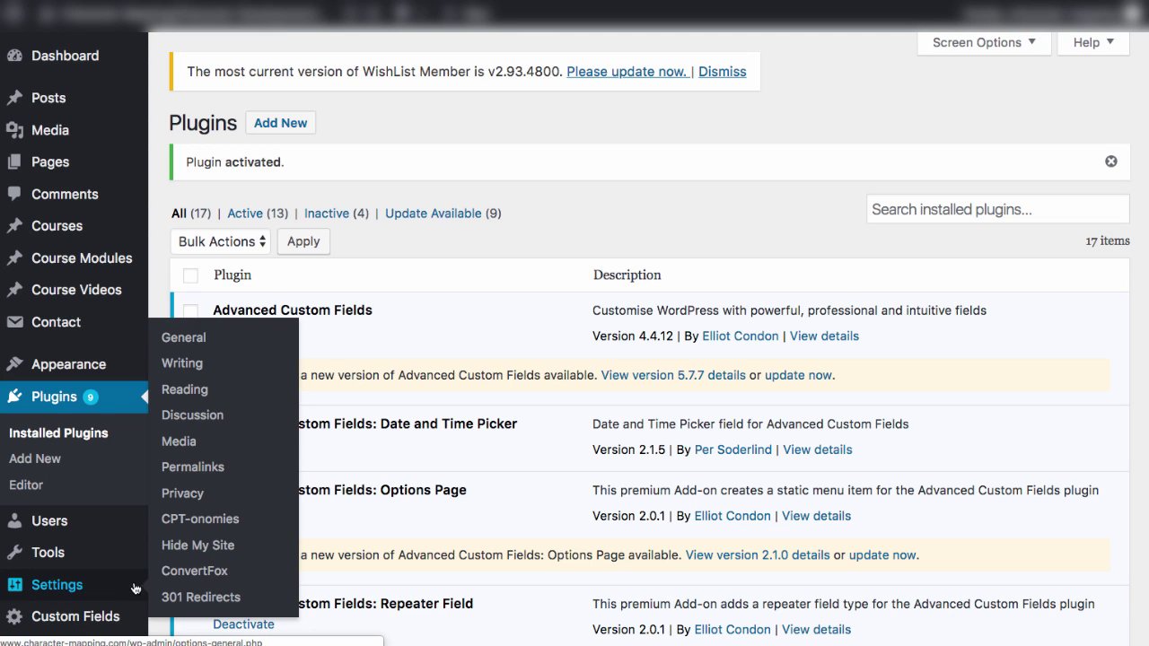
pyautogui.click(212, 574)
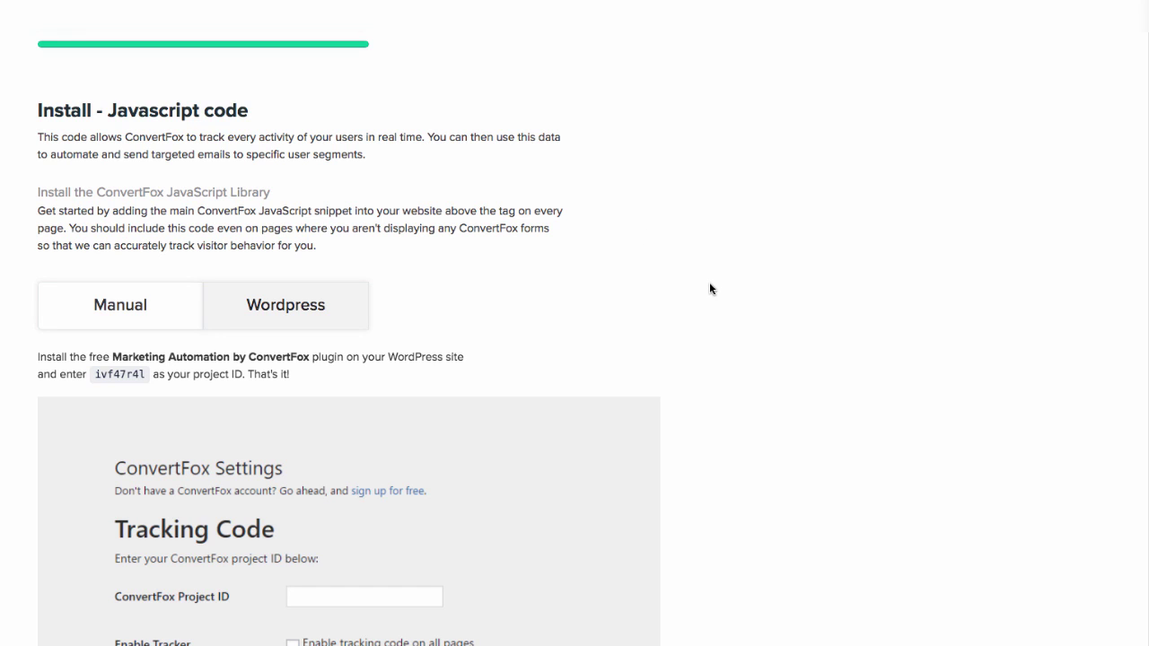
pyautogui.doubleClick(125, 372)
pyautogui.hotkey('ctrl', 'c')
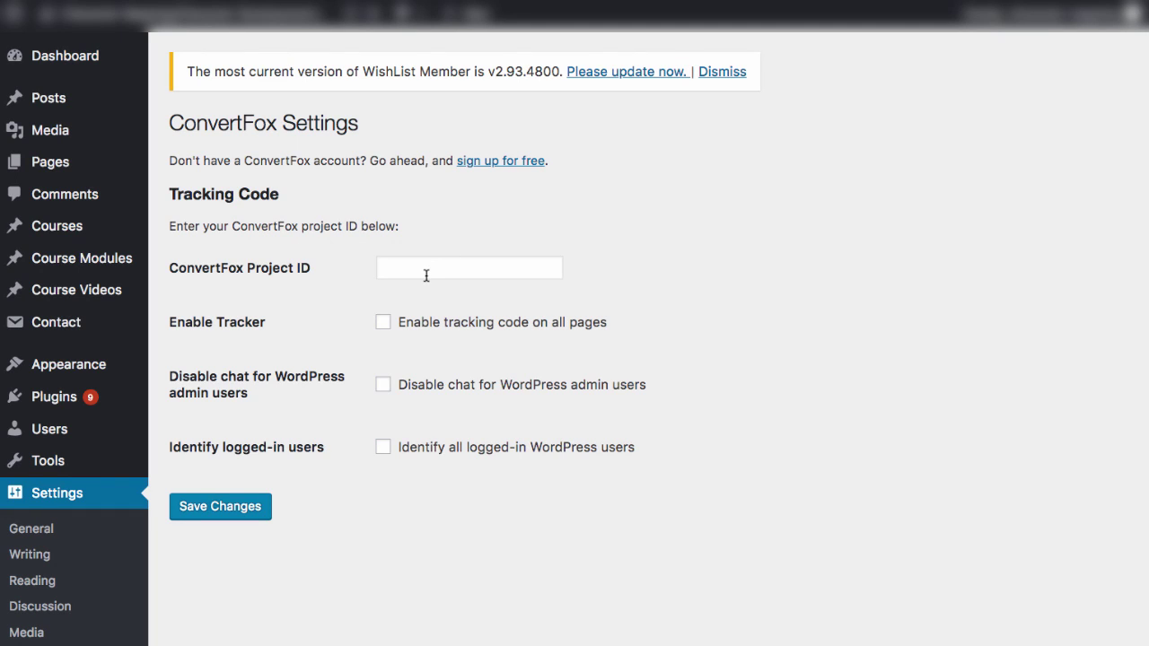
pyautogui.click(426, 275)
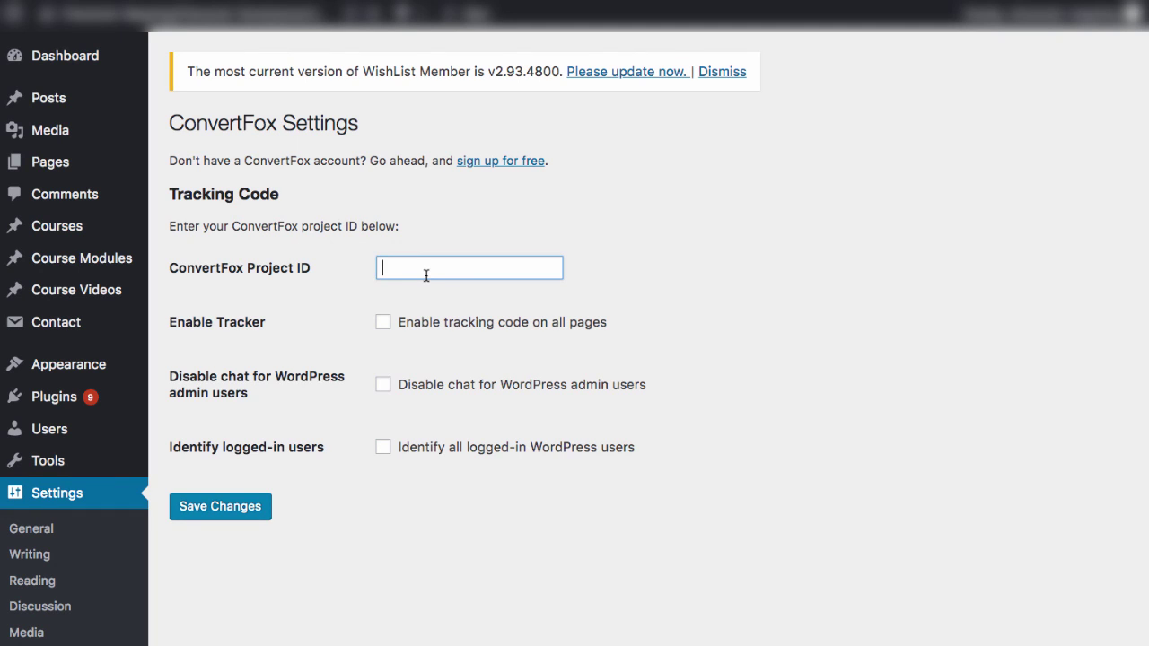
pyautogui.hotkey('ctrl', 'v')
pyautogui.click(221, 508)
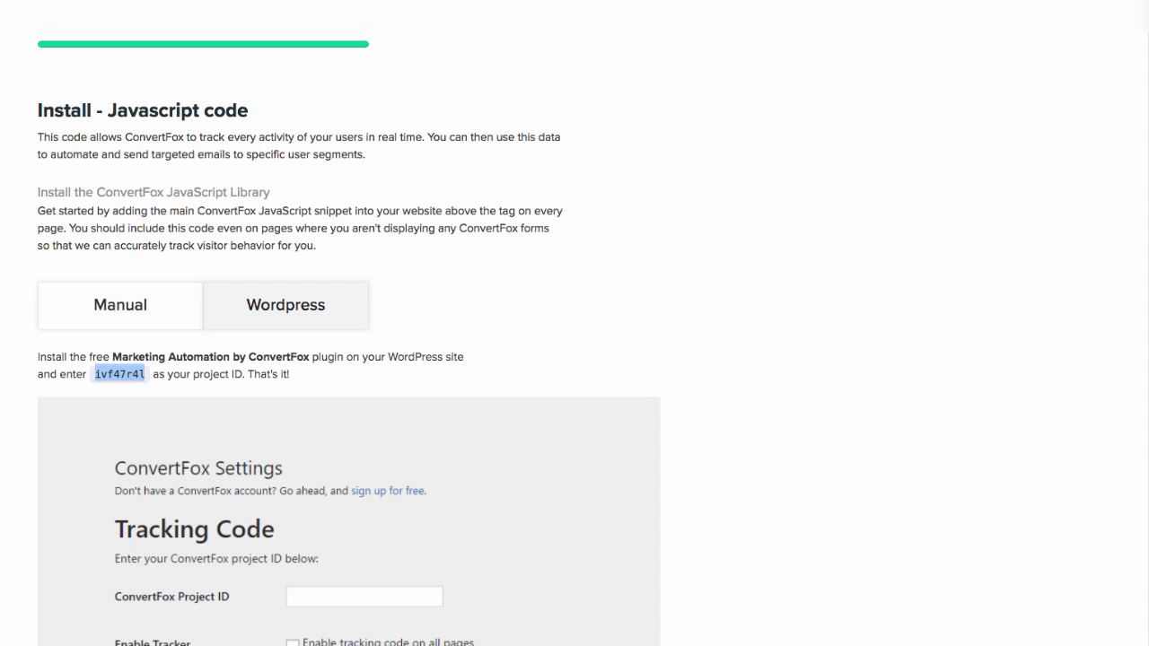
# Step: Check the live chat message on the Character Mapping home page, and move along past ConvertFox's JavaScript install page
pyautogui.scroll(-3, 805, 323)
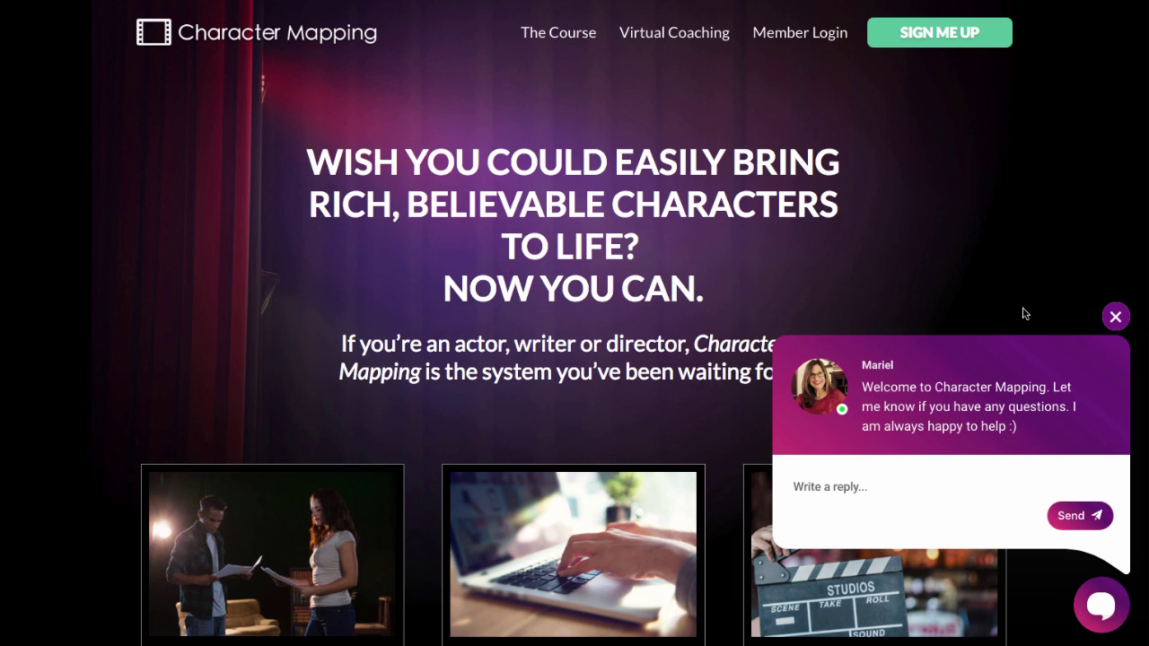
pyautogui.scroll(-1, 1025, 312)
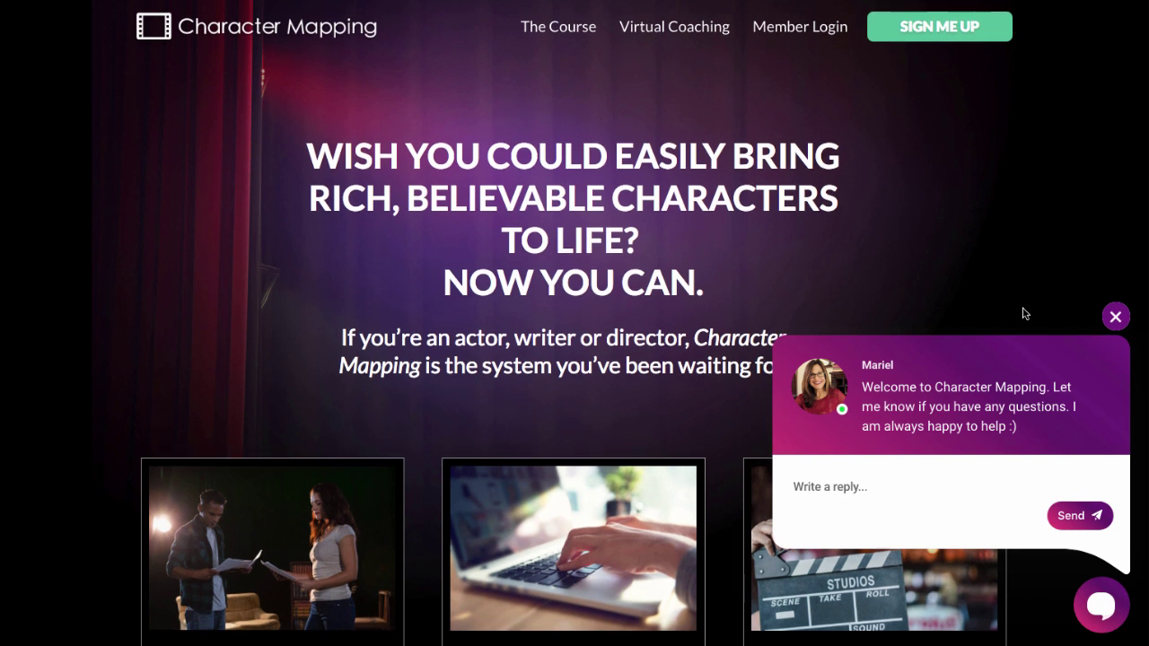
pyautogui.scroll(-1, 1025, 312)
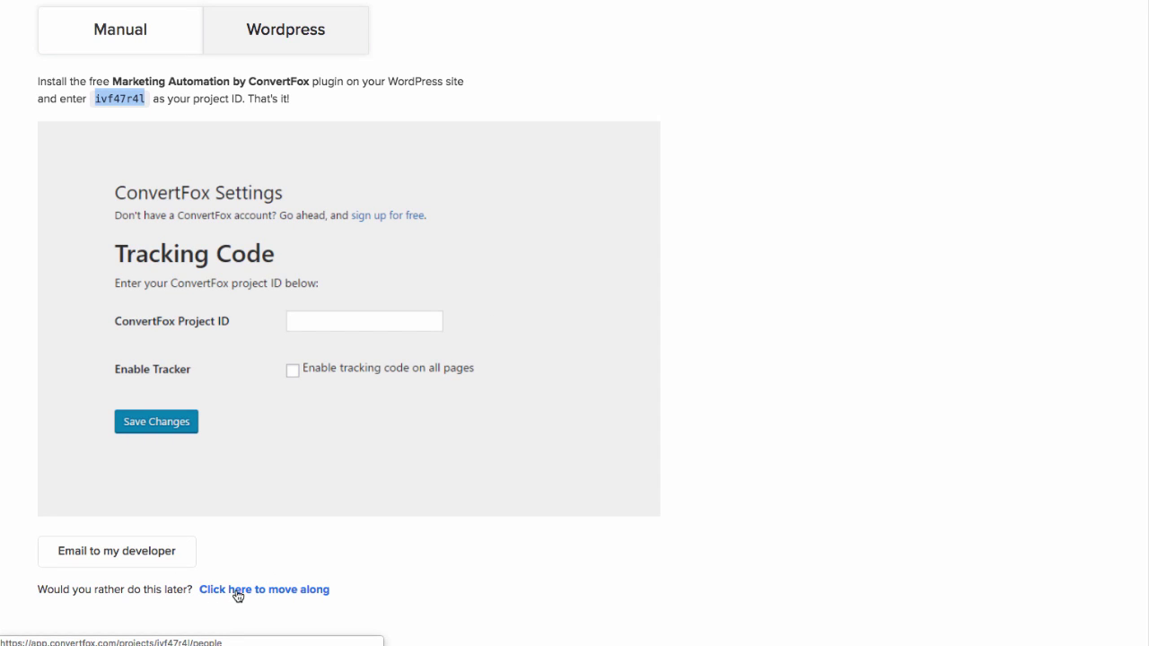
pyautogui.click(246, 594)
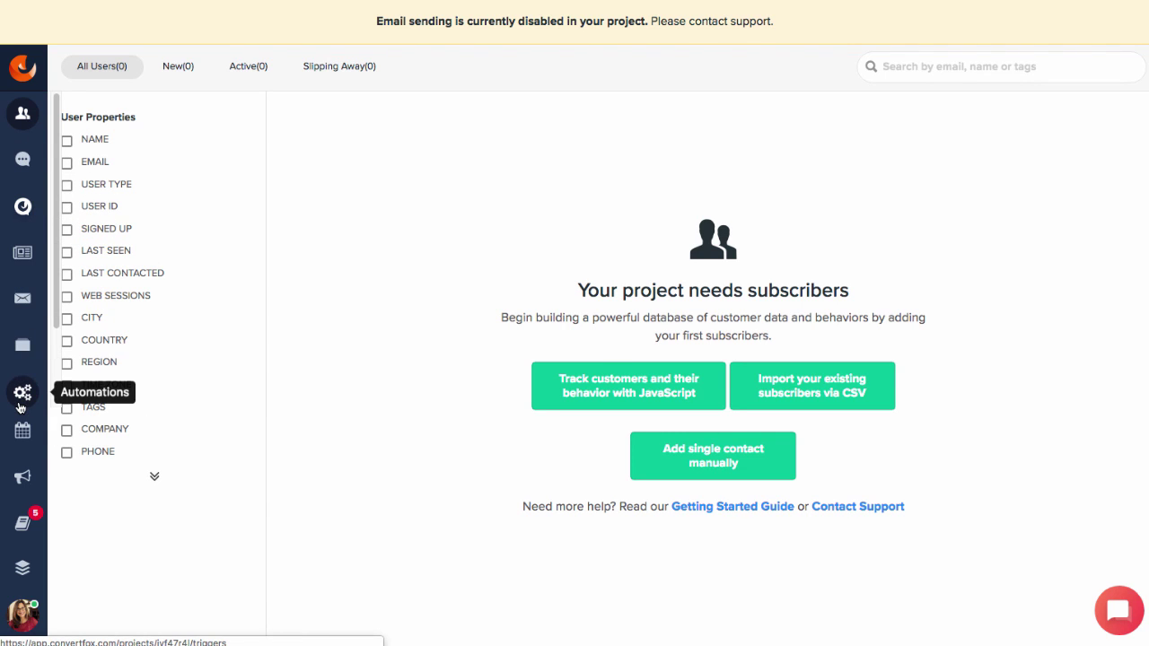
# Step: From the setup guide, go to the chat prompts and open the first chat prompt for editing
pyautogui.click(22, 527)
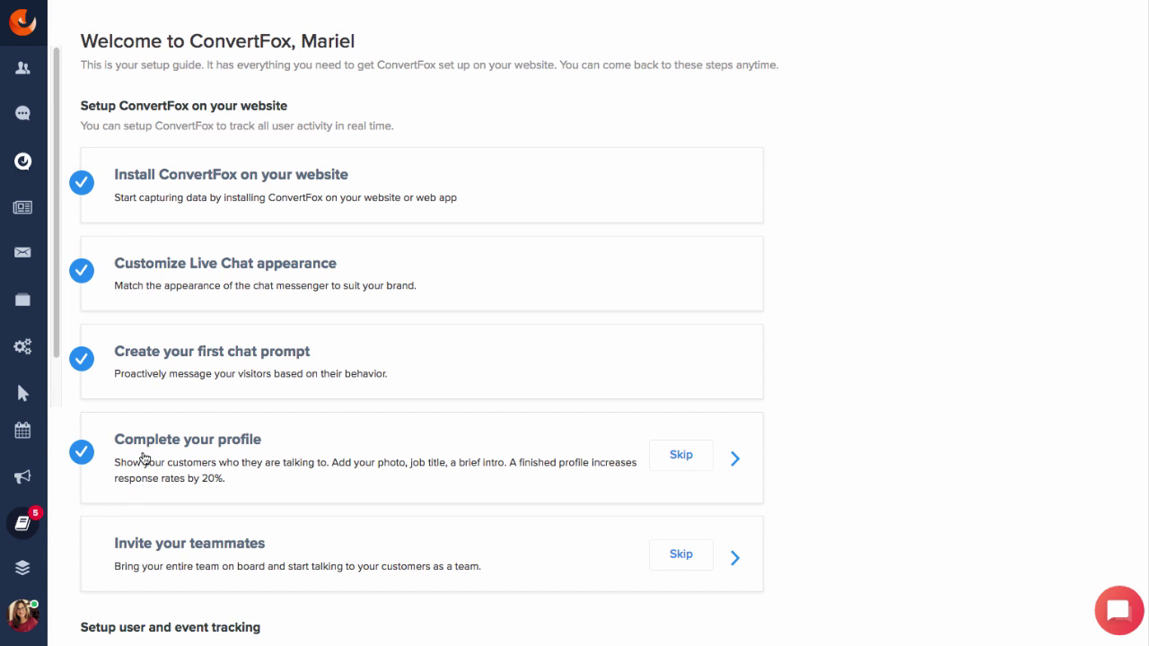
pyautogui.click(222, 358)
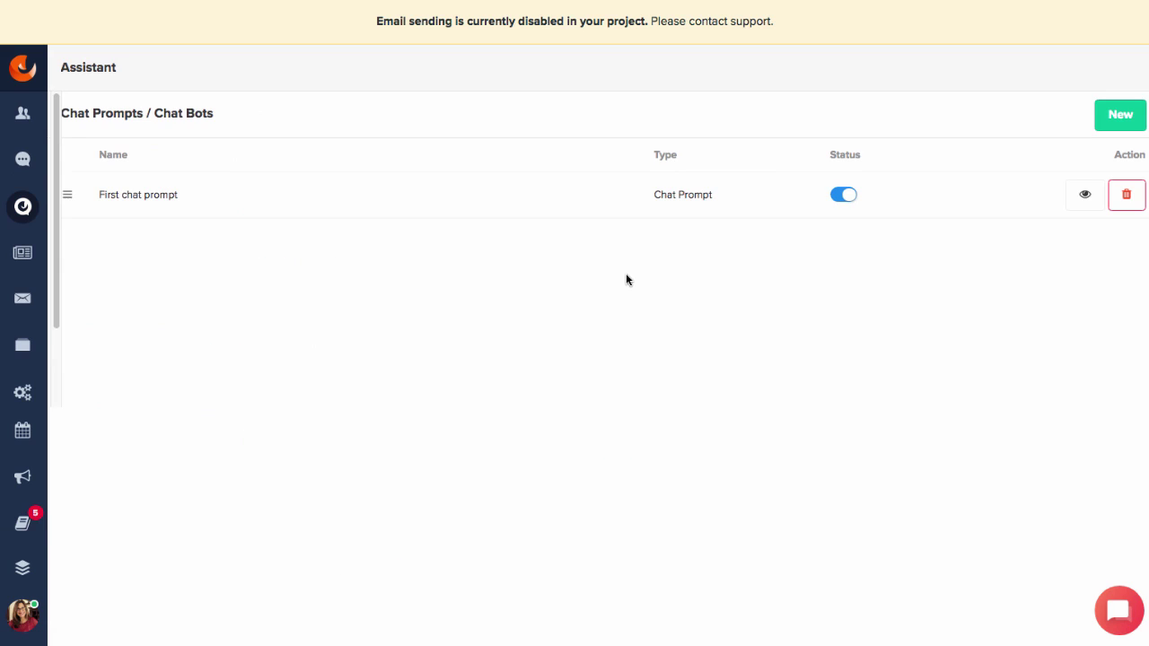
pyautogui.click(1084, 195)
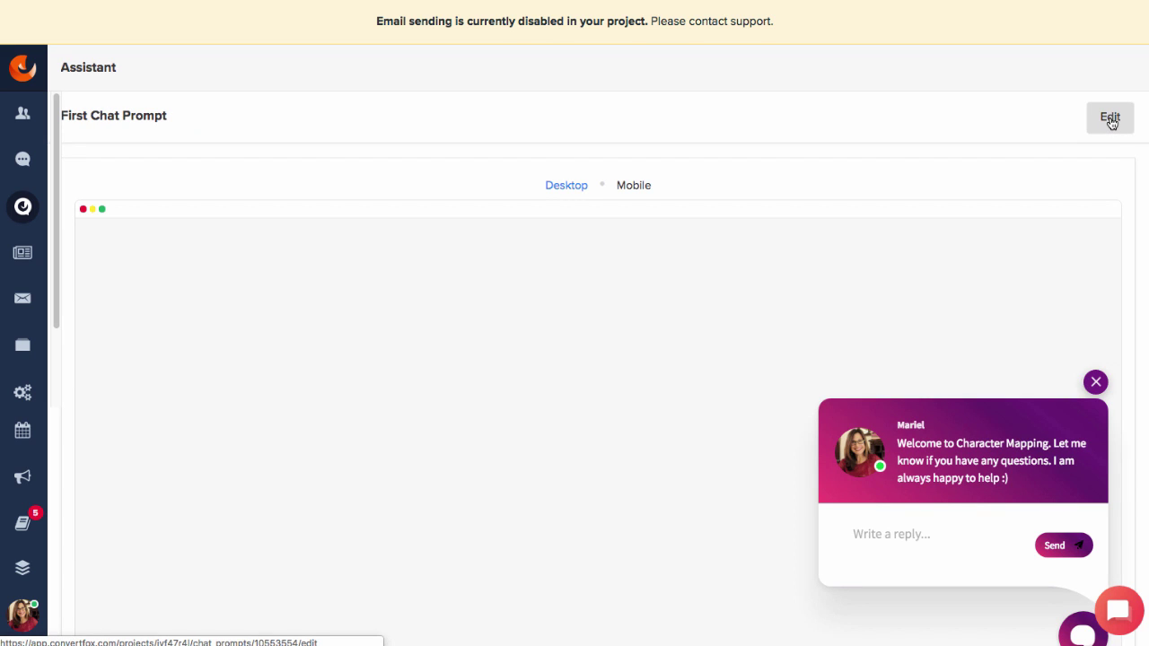
pyautogui.click(1110, 119)
# Step: Enable the After 'X' seconds condition for the chat prompt, with time on site of at least 60 seconds
pyautogui.scroll(-2, 1136, 196)
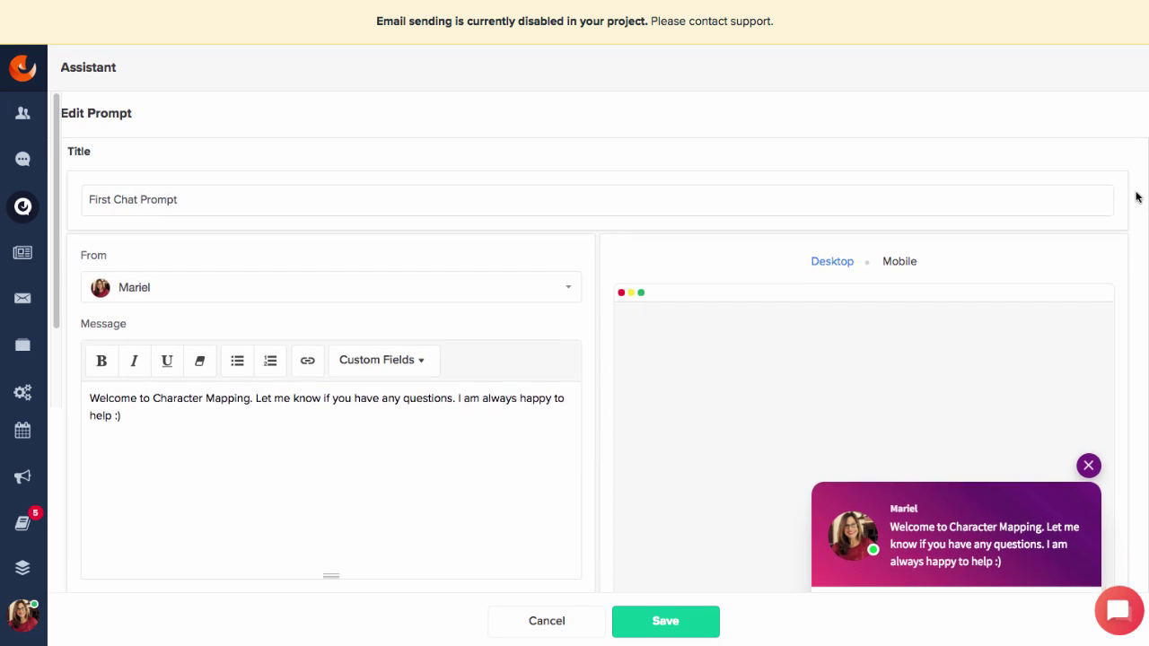
pyautogui.scroll(-2, 1136, 196)
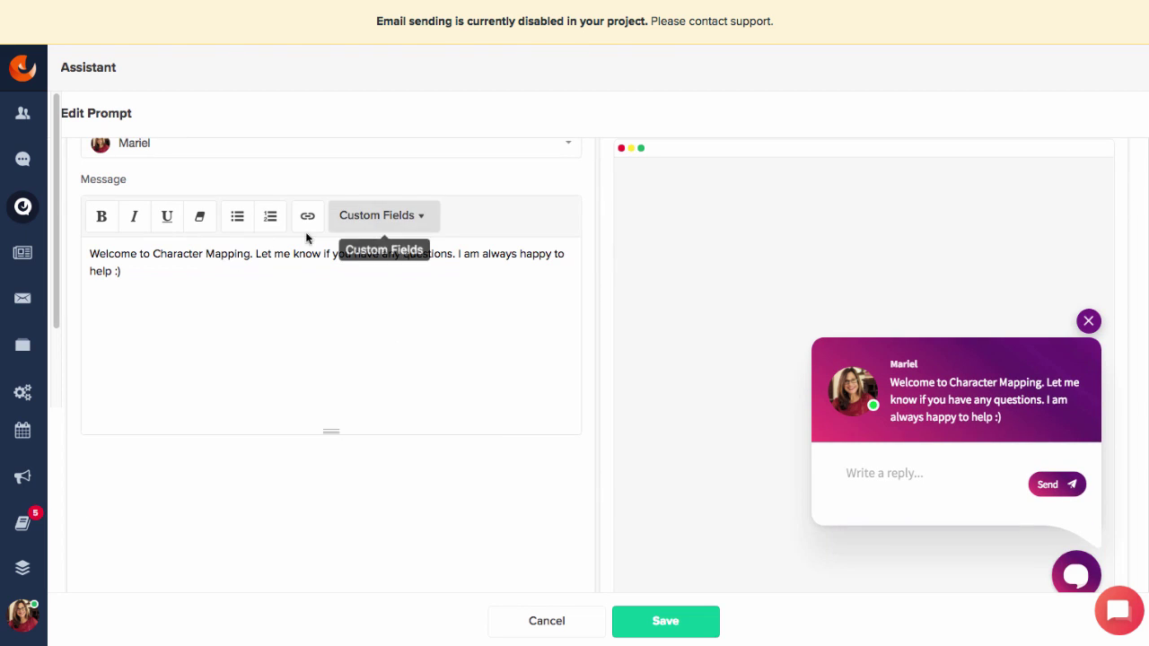
pyautogui.scroll(-5, 1135, 213)
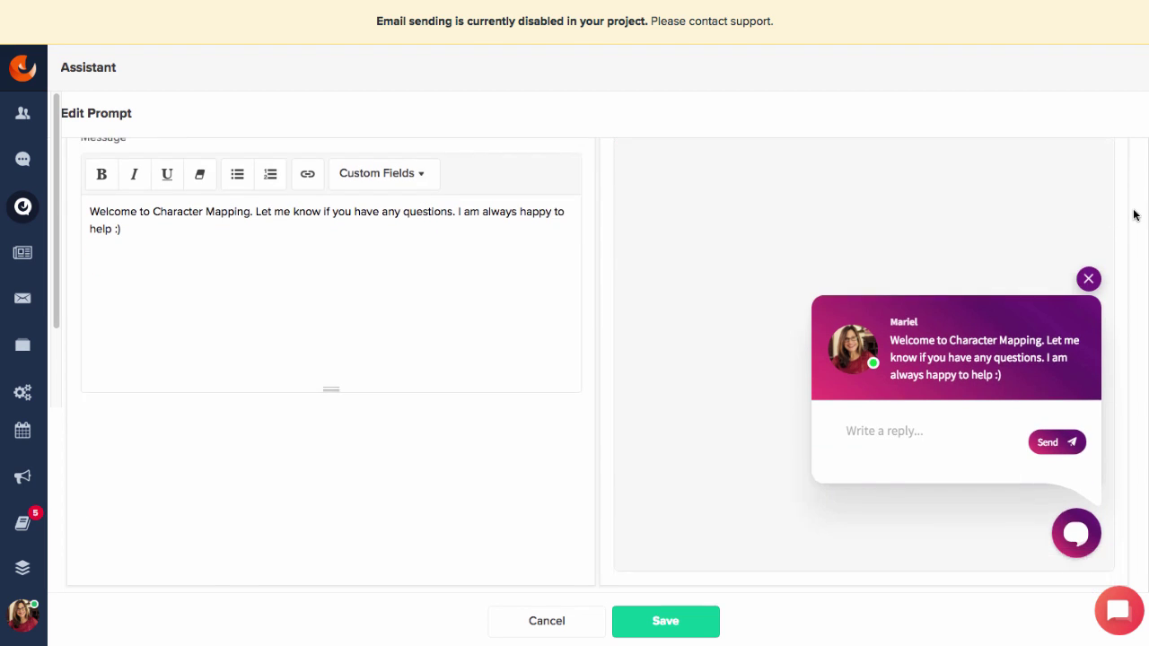
pyautogui.scroll(-5, 1134, 215)
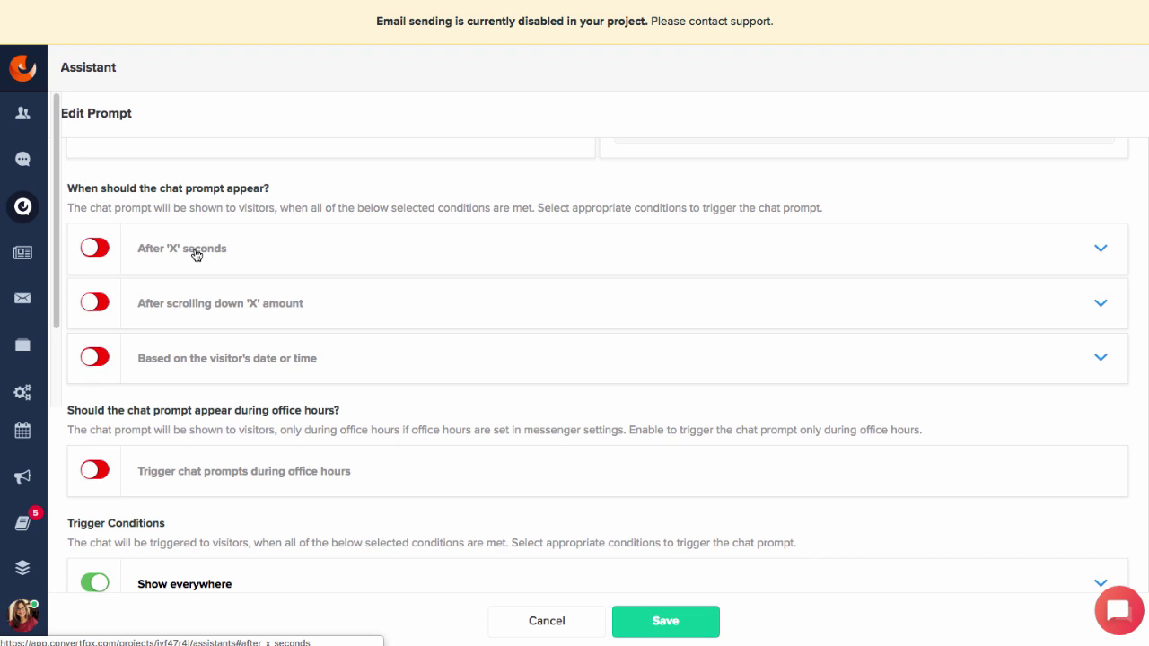
pyautogui.click(1099, 255)
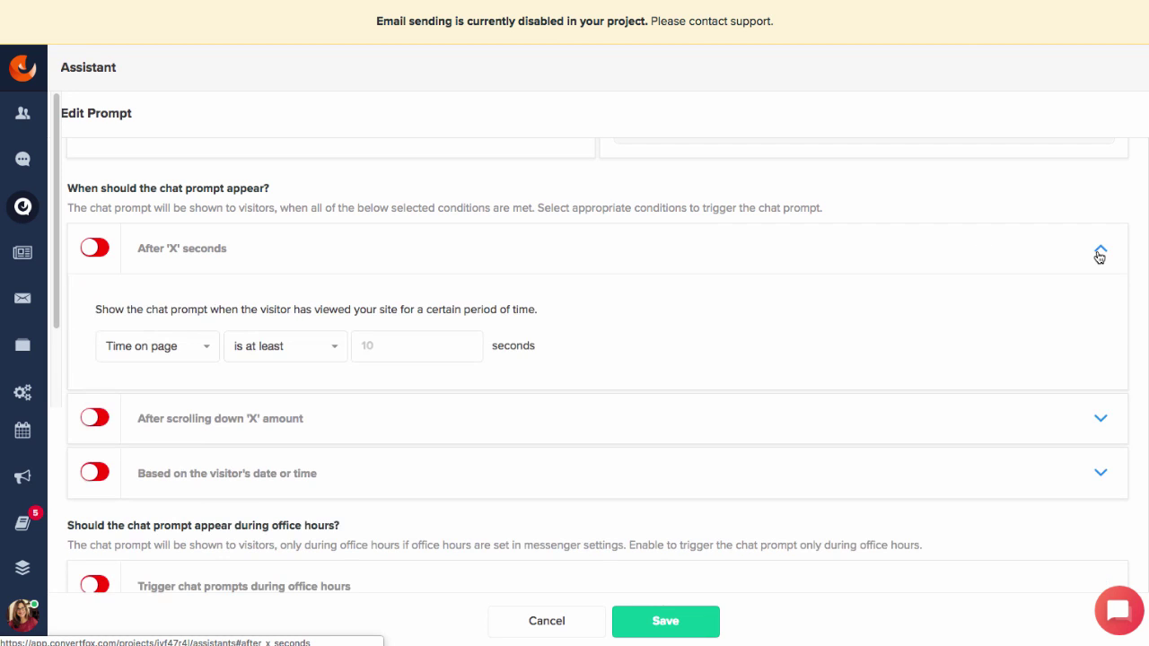
pyautogui.click(438, 352)
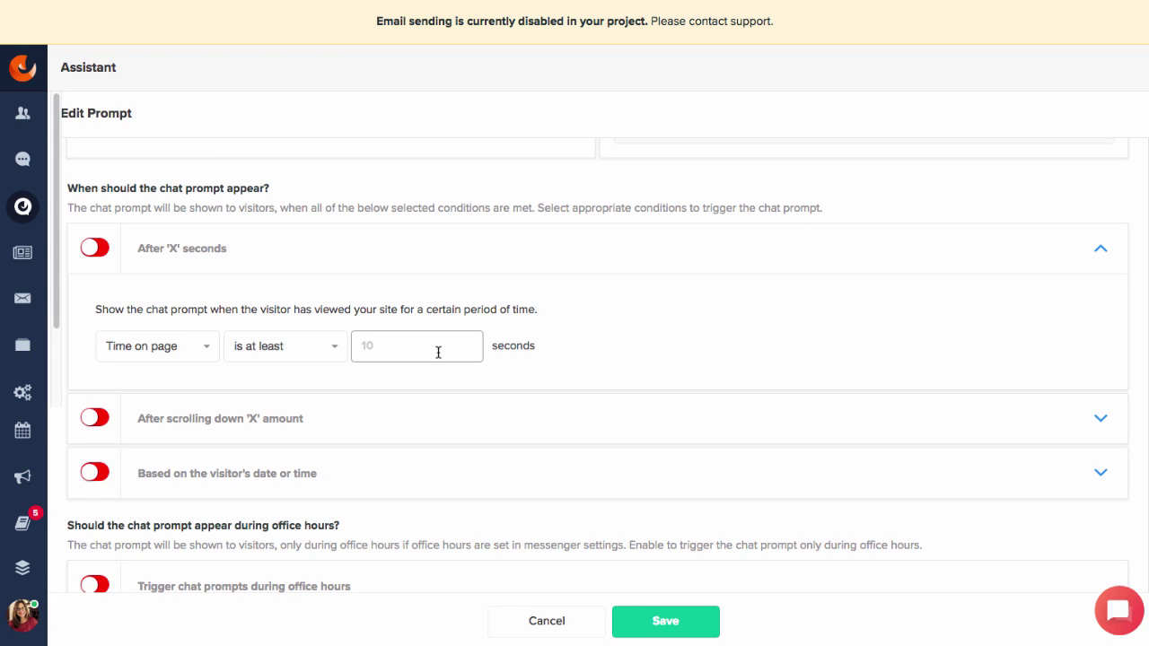
pyautogui.write('60')
pyautogui.click(207, 354)
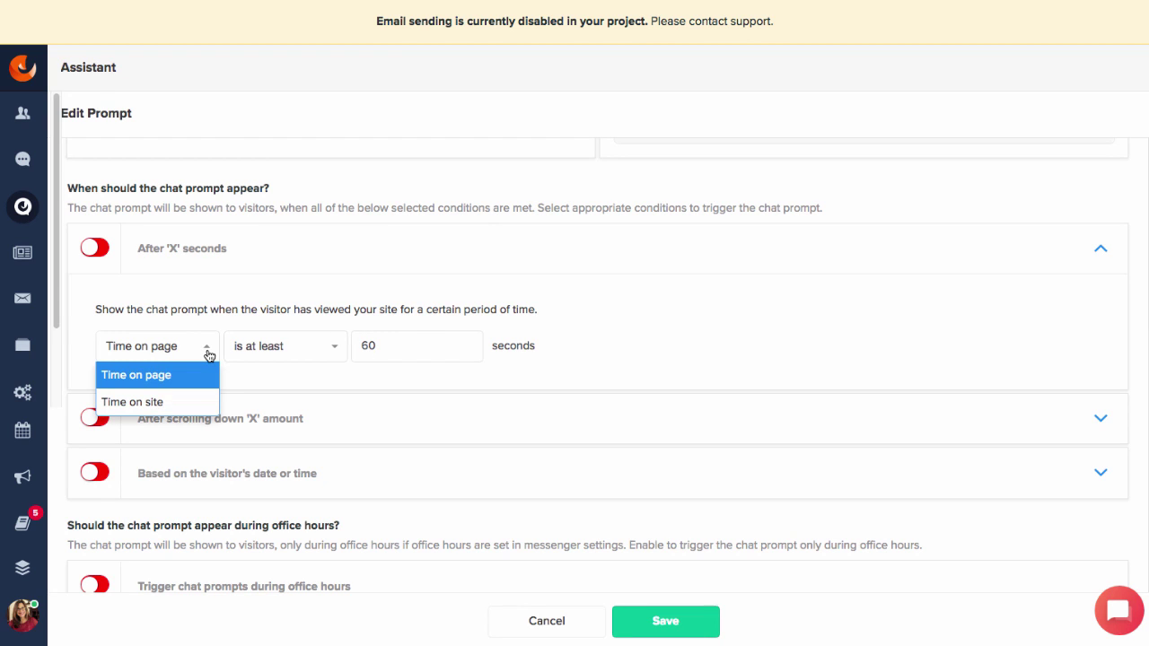
pyautogui.click(166, 402)
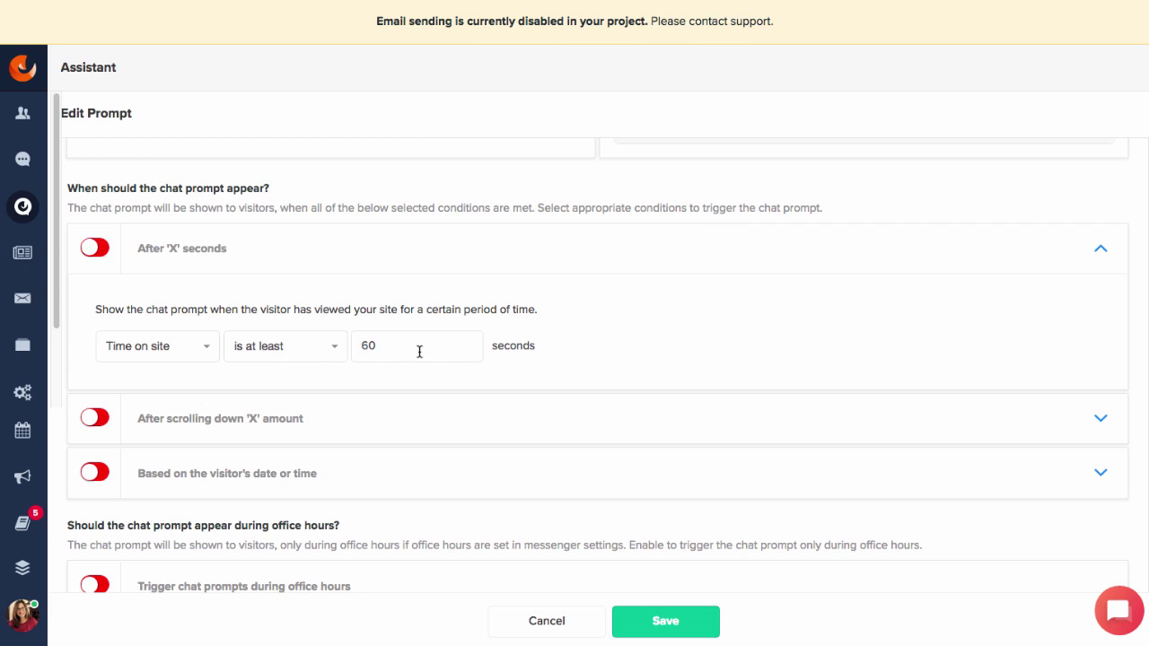
pyautogui.click(96, 249)
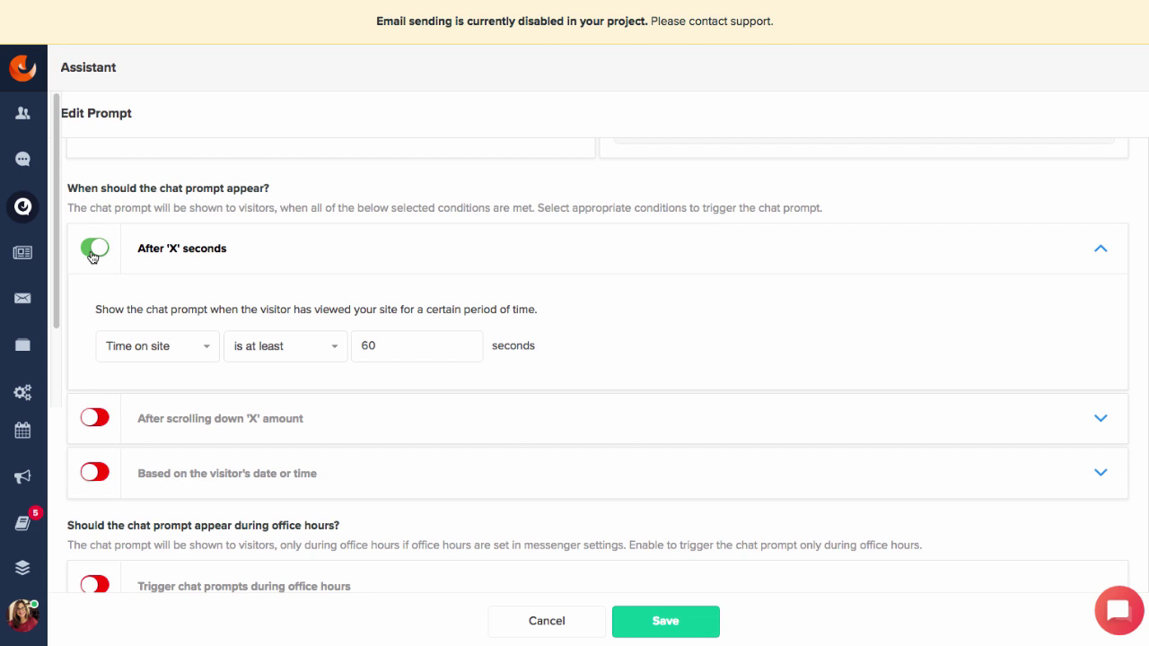
pyautogui.click(1100, 249)
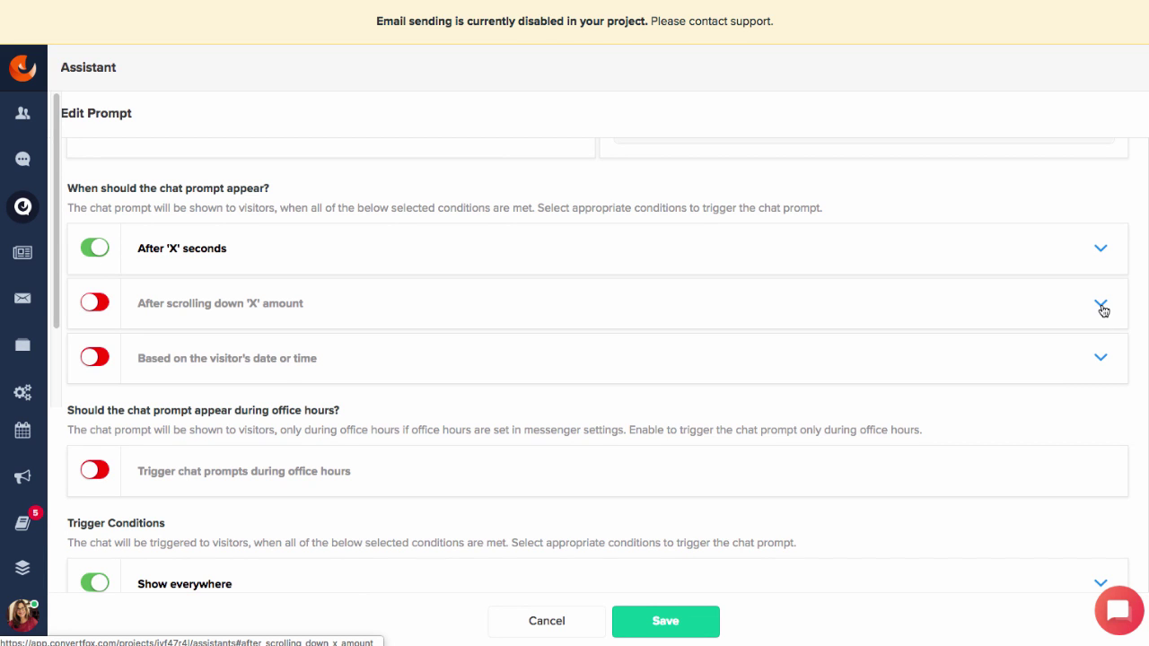
# Step: Enter 50 as the minimum page scroll percentage in the After scrolling down 'X' amount condition and collapse it
pyautogui.click(1101, 305)
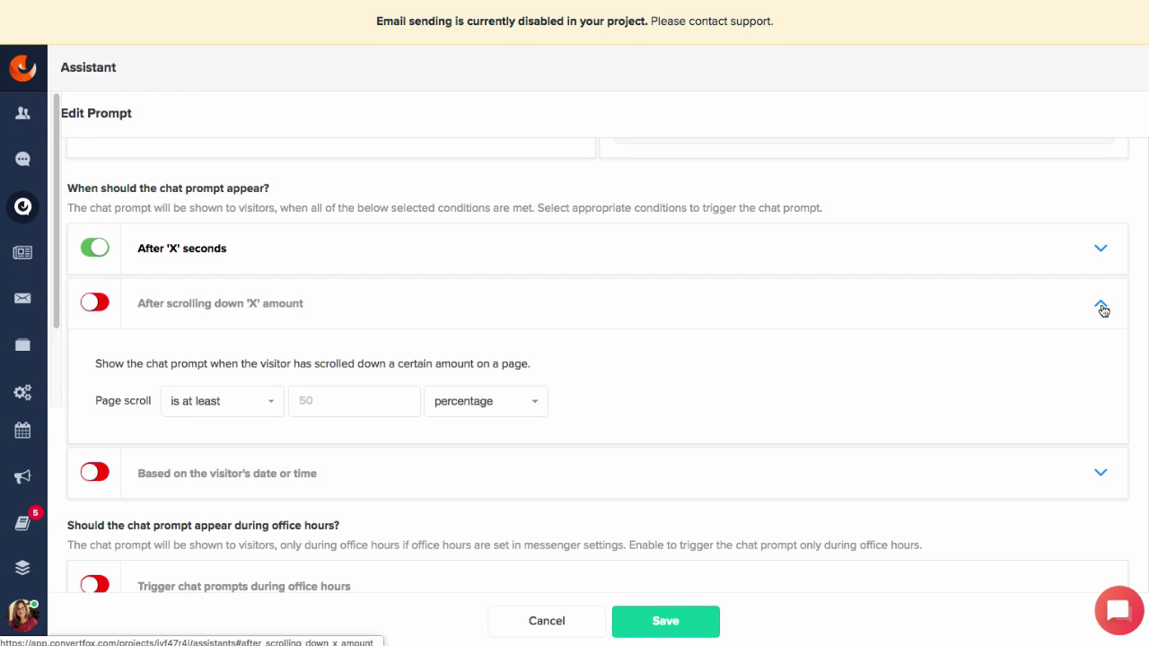
pyautogui.click(338, 405)
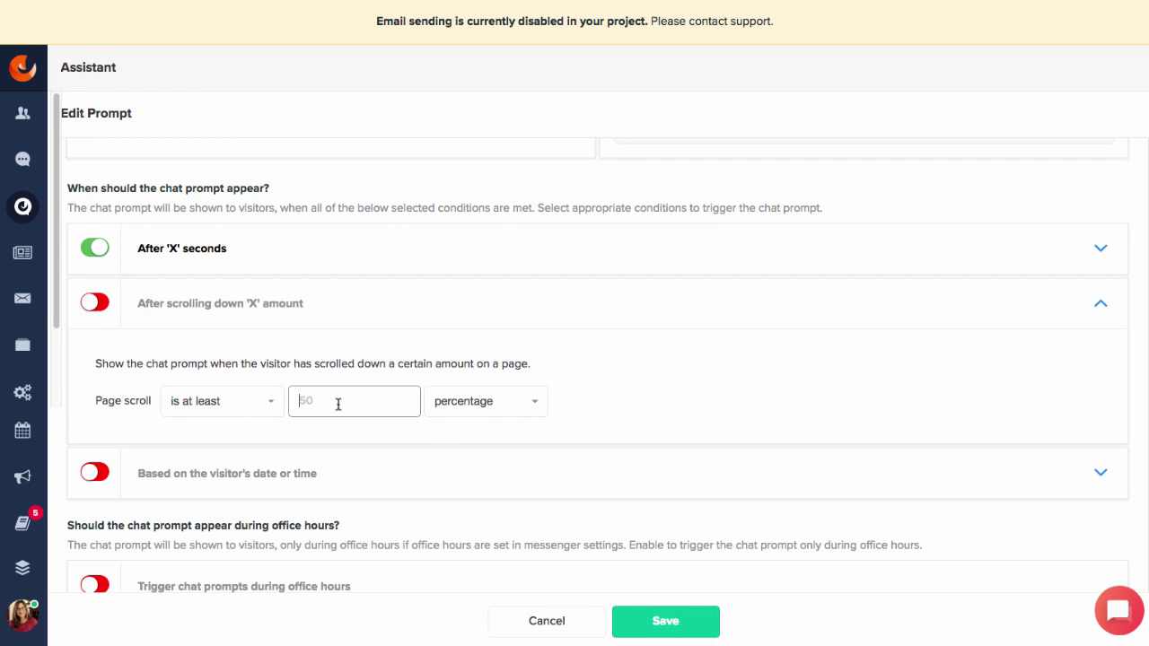
pyautogui.write('50')
pyautogui.click(1101, 307)
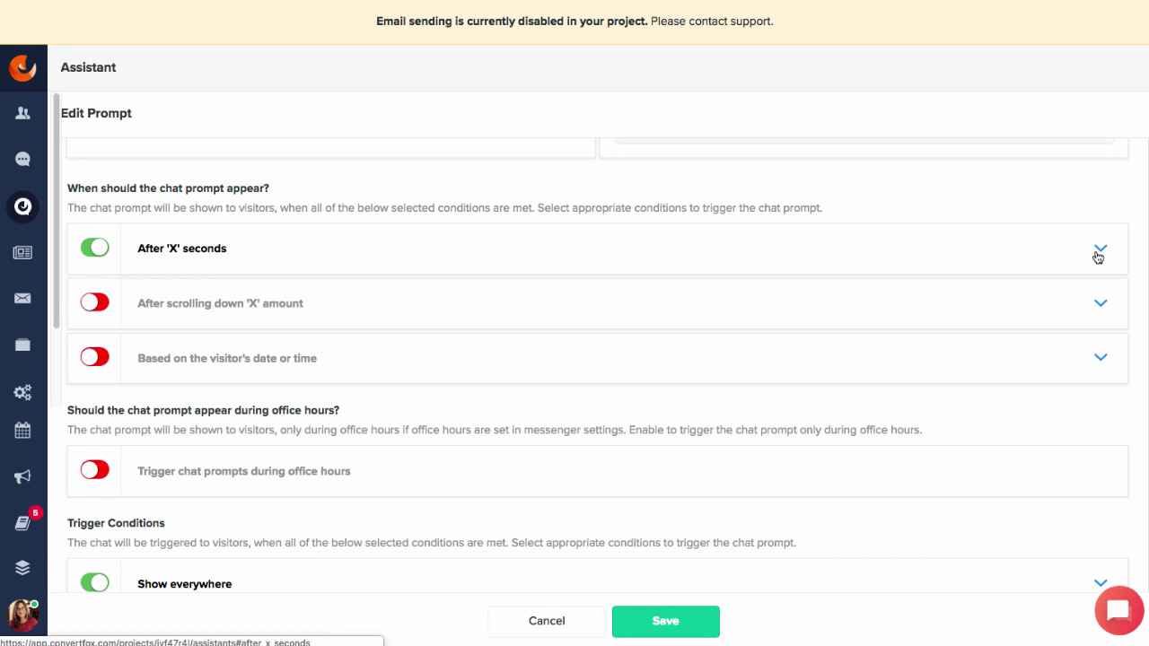
# Step: Turn on triggering chat prompts during office hours, and save the edited prompt
pyautogui.scroll(-2, 1098, 255)
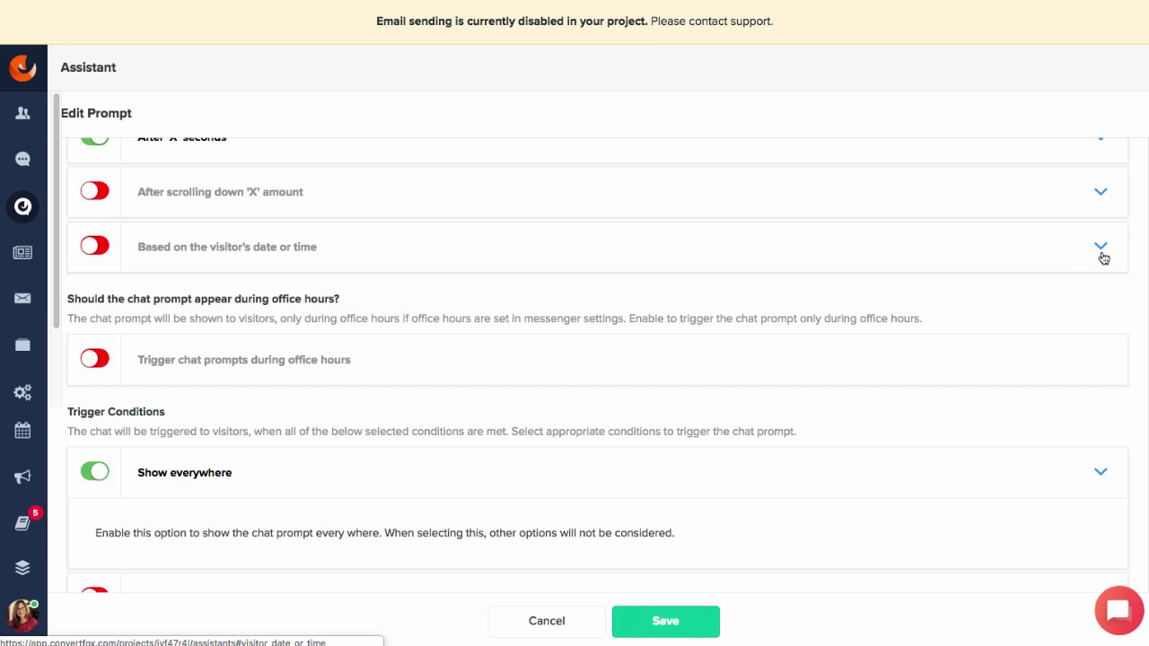
pyautogui.scroll(-1, 1102, 258)
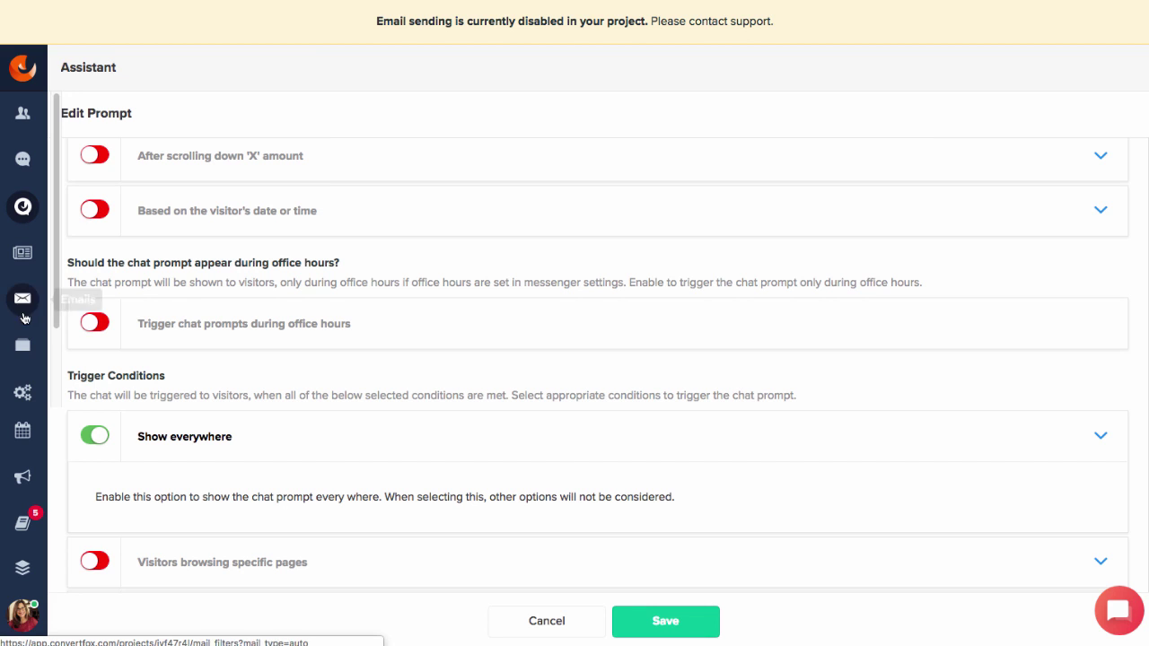
pyautogui.click(95, 324)
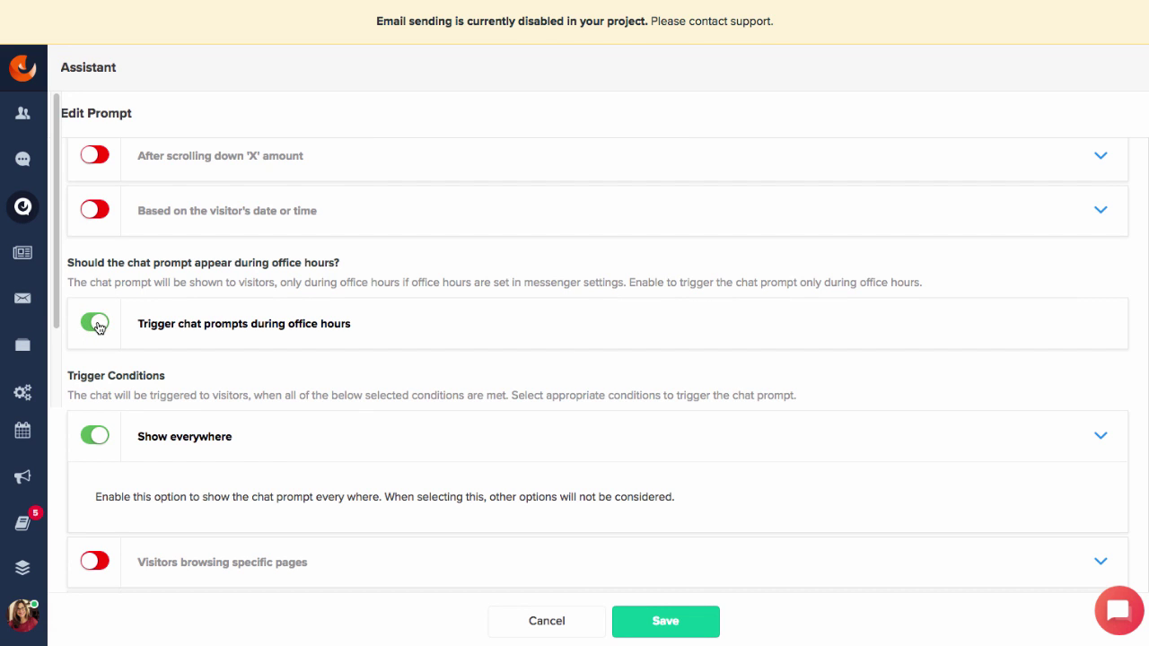
pyautogui.scroll(-5, 97, 325)
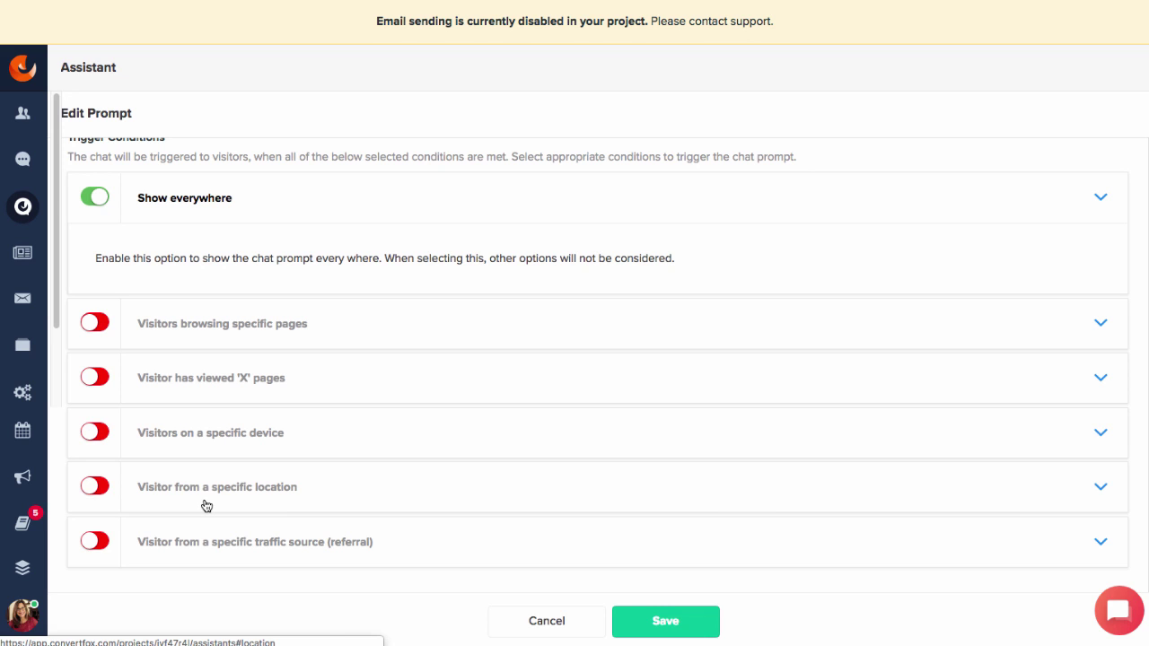
pyautogui.click(675, 622)
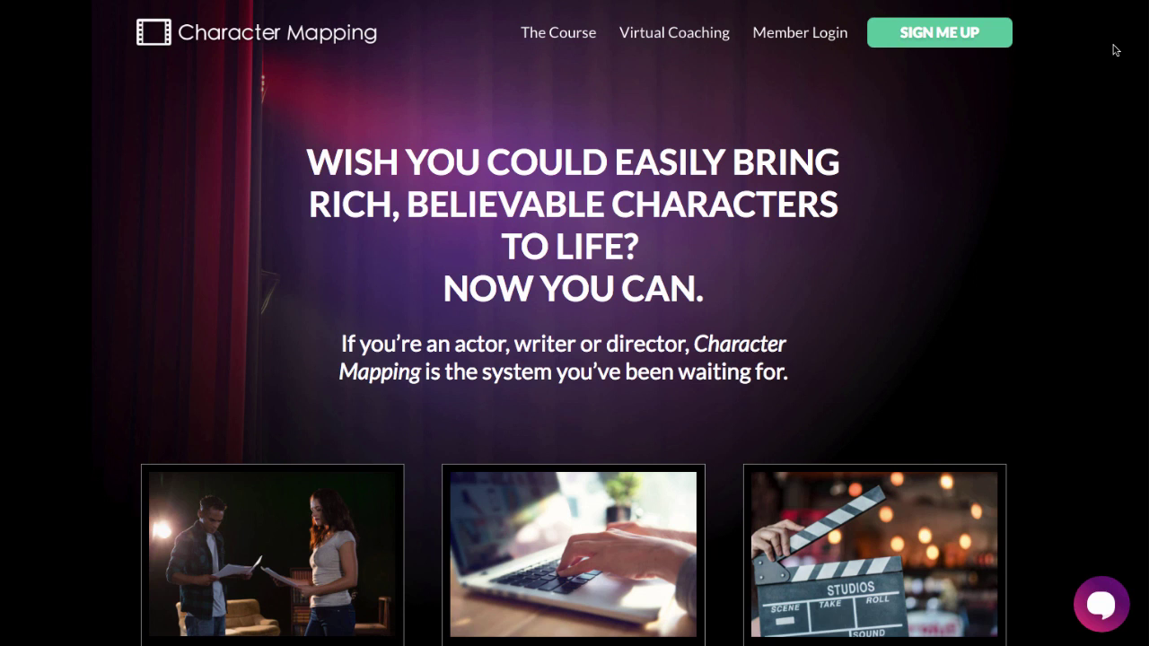